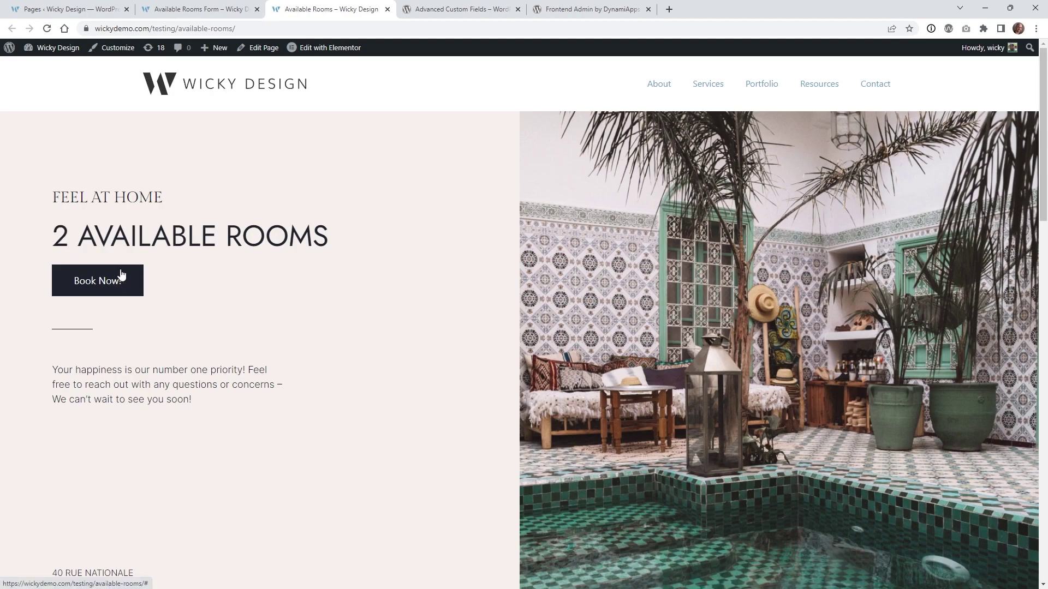
- View the Available Rooms form page and the Advanced Custom Fields plugin page
click(192, 9)
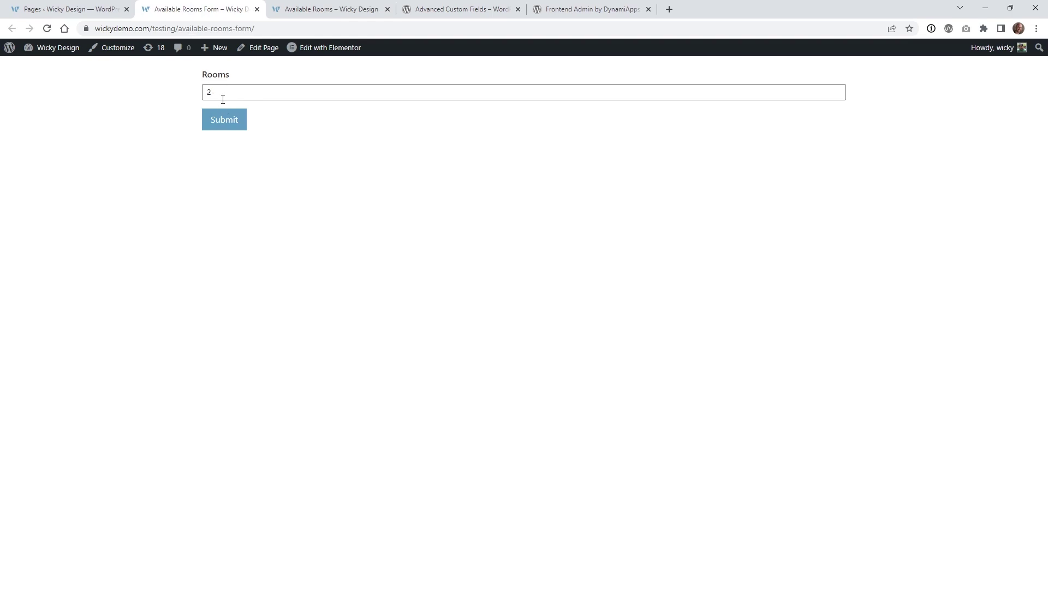
click(223, 126)
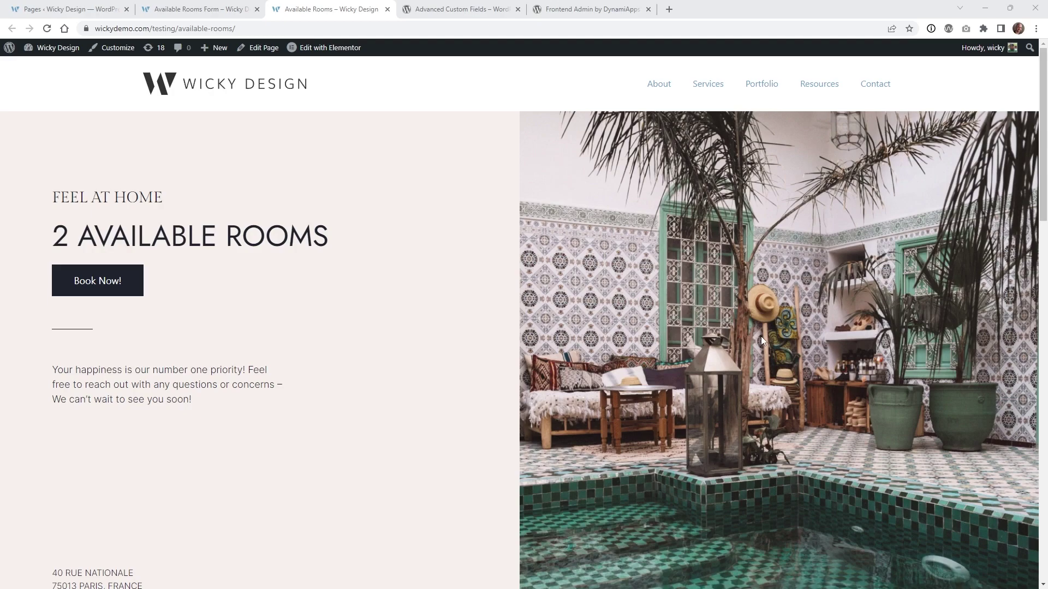
click(464, 9)
scroll(217, 309, down, 2)
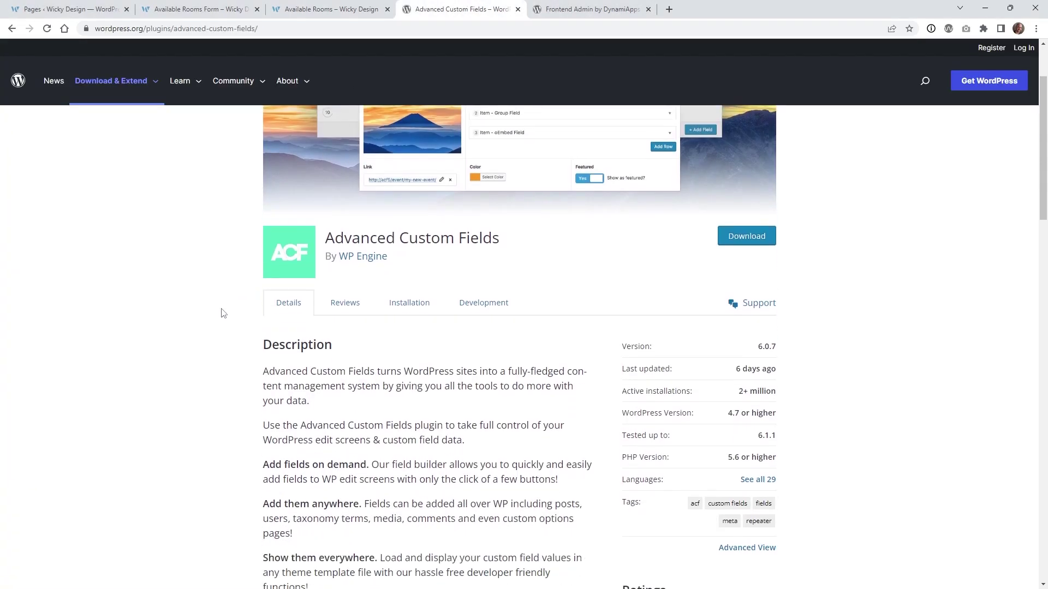
drag(334, 240, 516, 247)
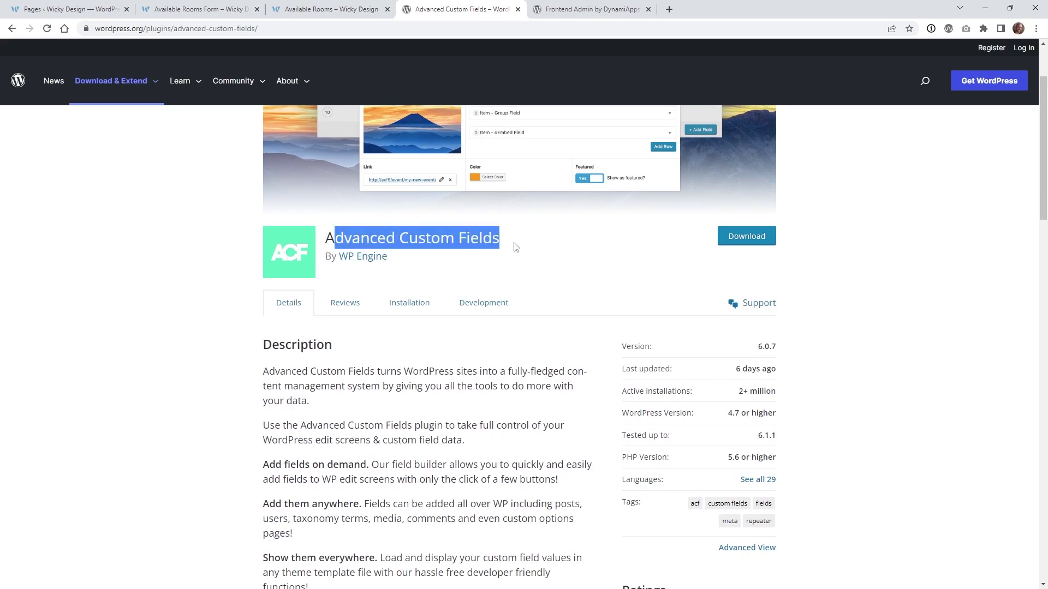
click(516, 248)
- Read the Frontend Admin by DynamiApps plugin page, including the plugin's former name in the description
click(198, 9)
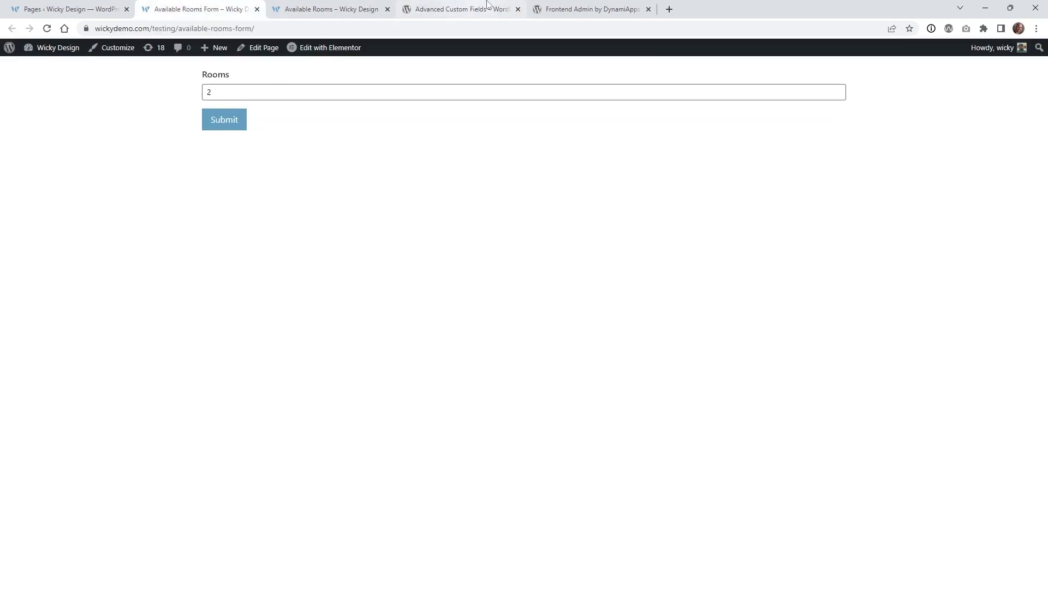
click(584, 9)
drag(364, 166, 463, 166)
click(354, 169)
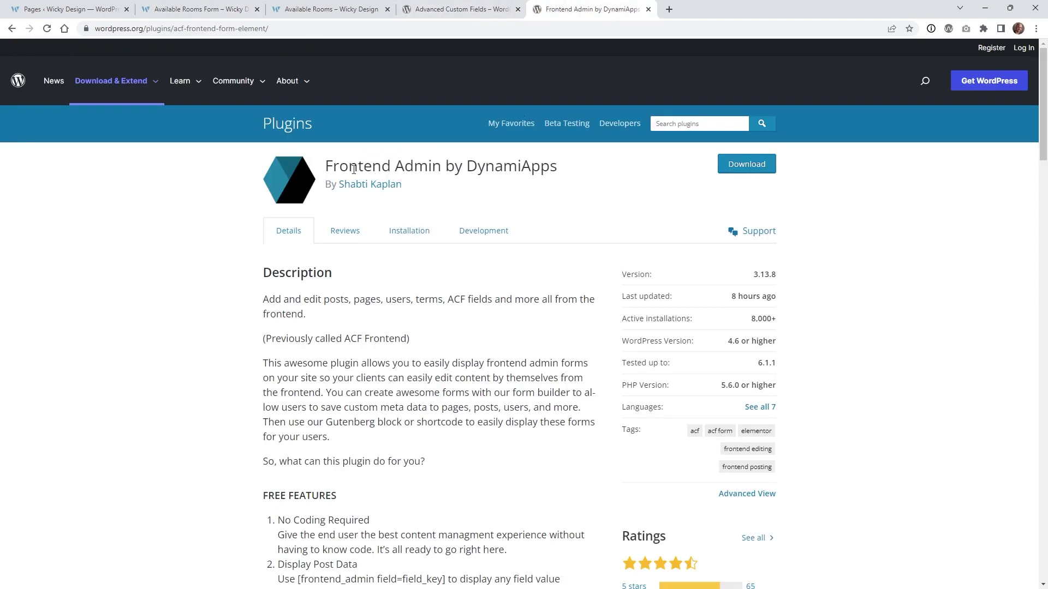
drag(345, 338, 407, 339)
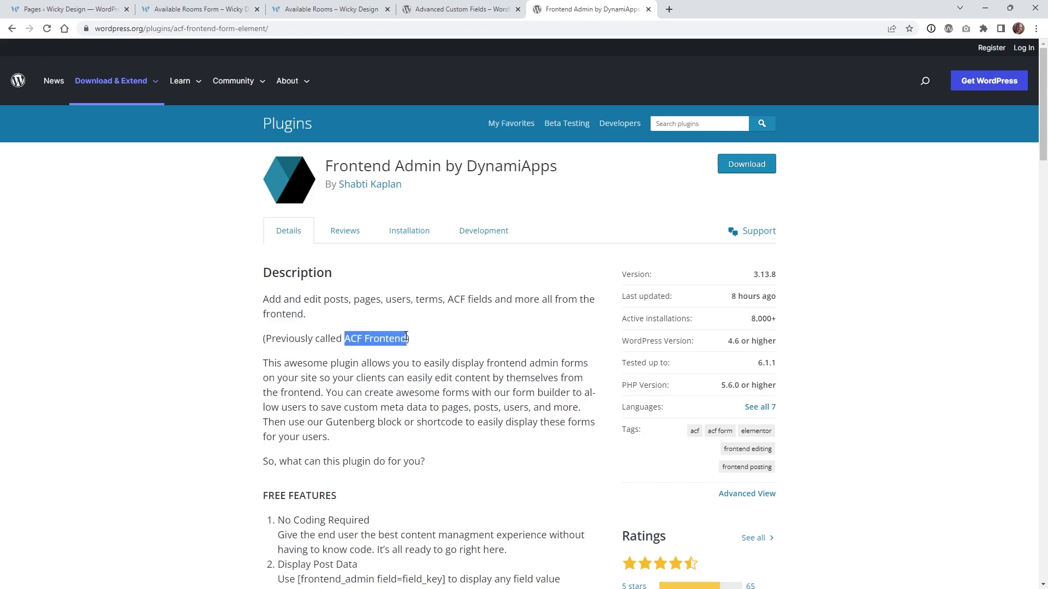
click(356, 370)
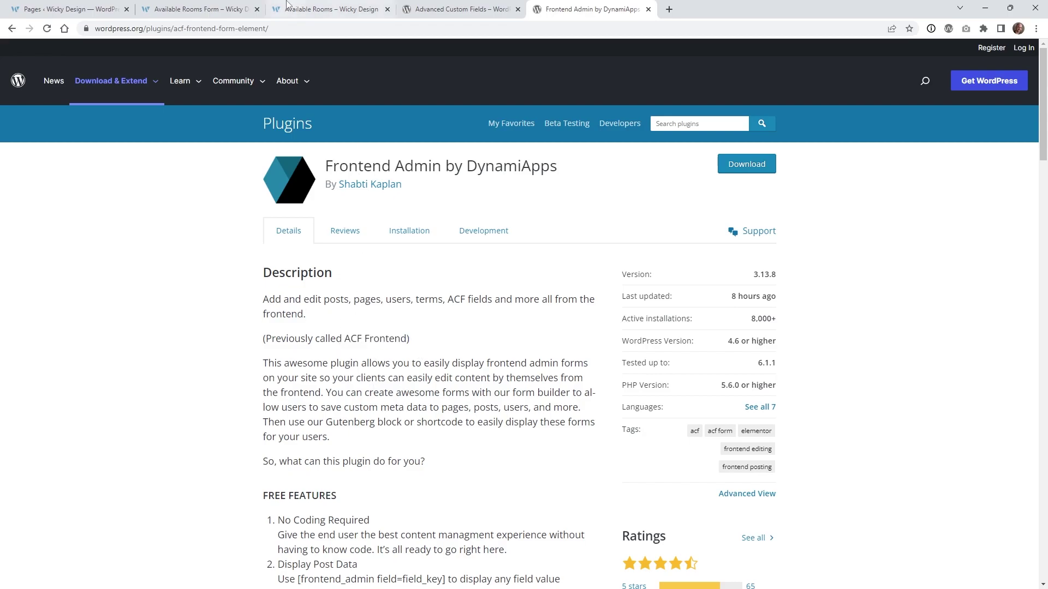
- Look over the Available Rooms form, both plugin pages and the live Available Rooms page
click(222, 5)
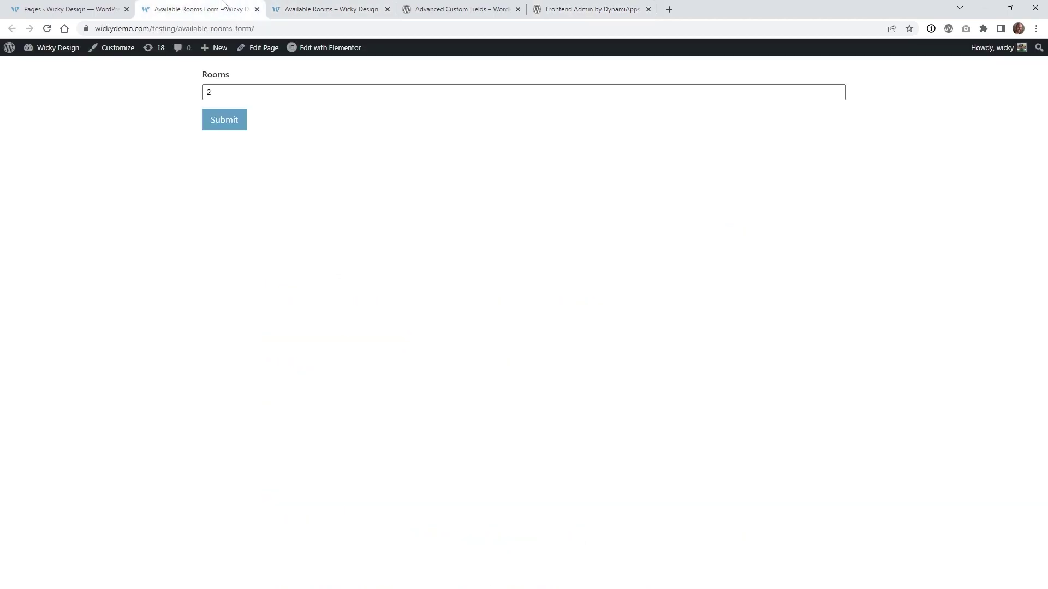
click(239, 112)
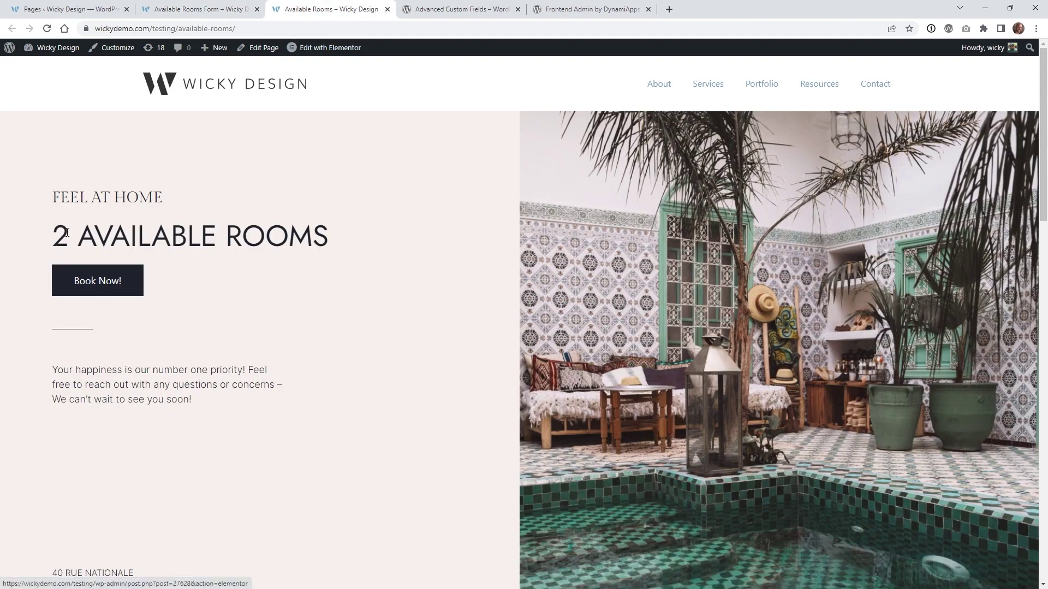
click(603, 6)
click(452, 7)
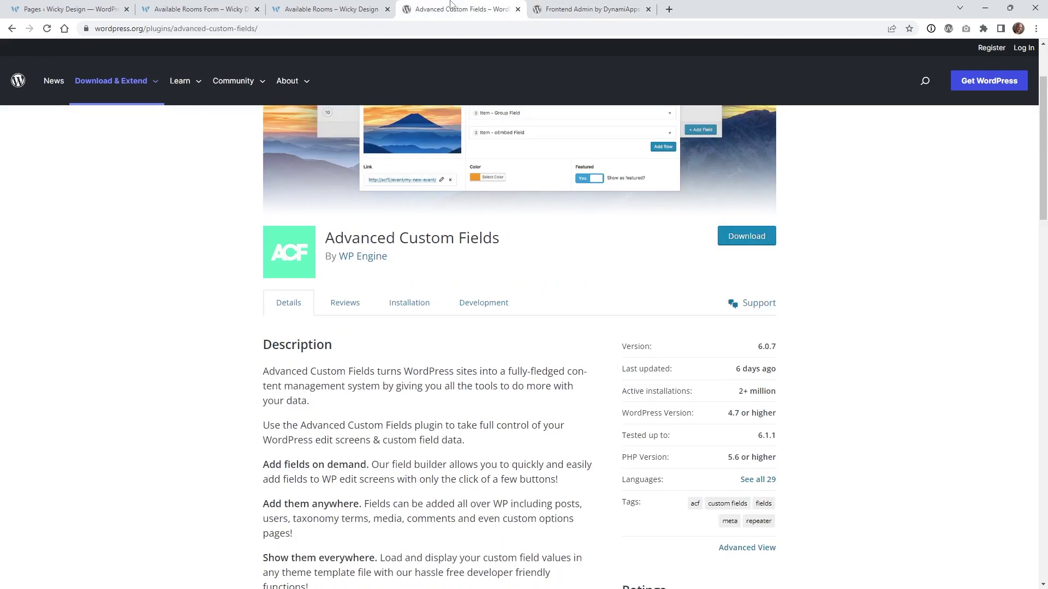
click(186, 9)
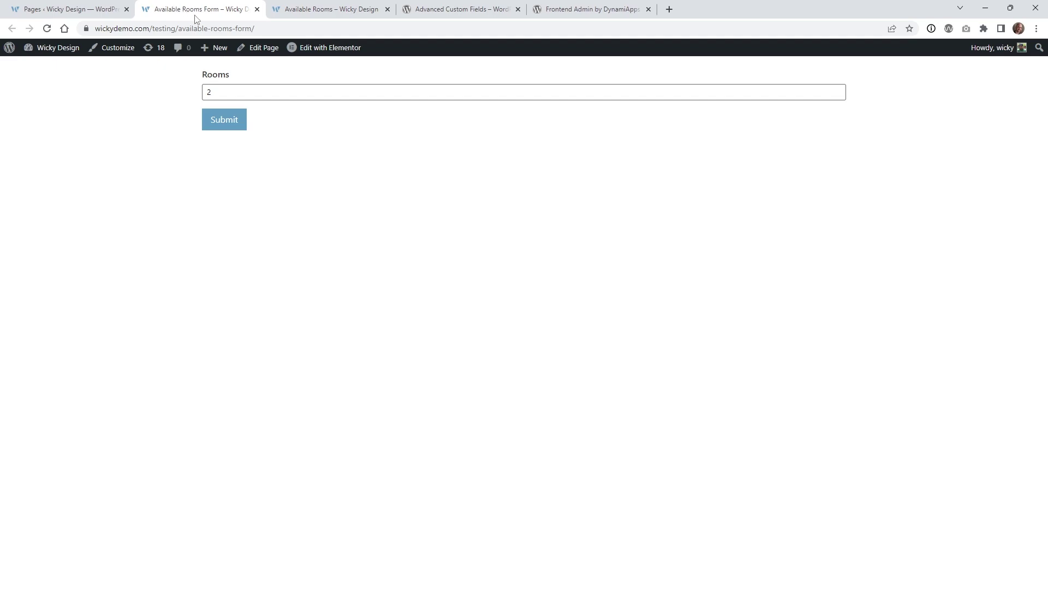
click(298, 10)
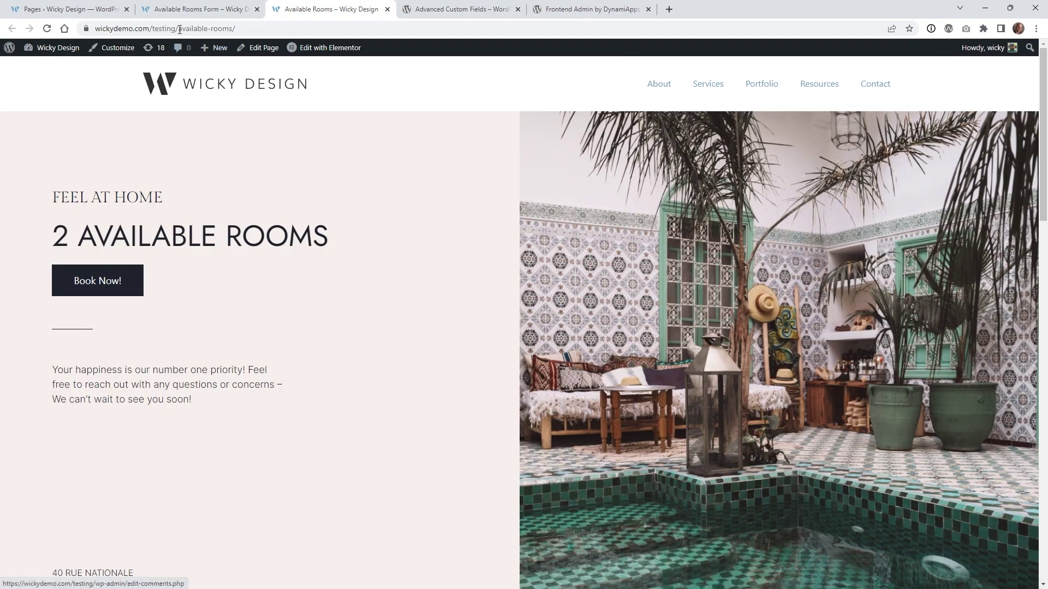
- Examine the live Available Rooms page's URL slug and room-count heading, and the form that edits the count
drag(178, 28, 233, 28)
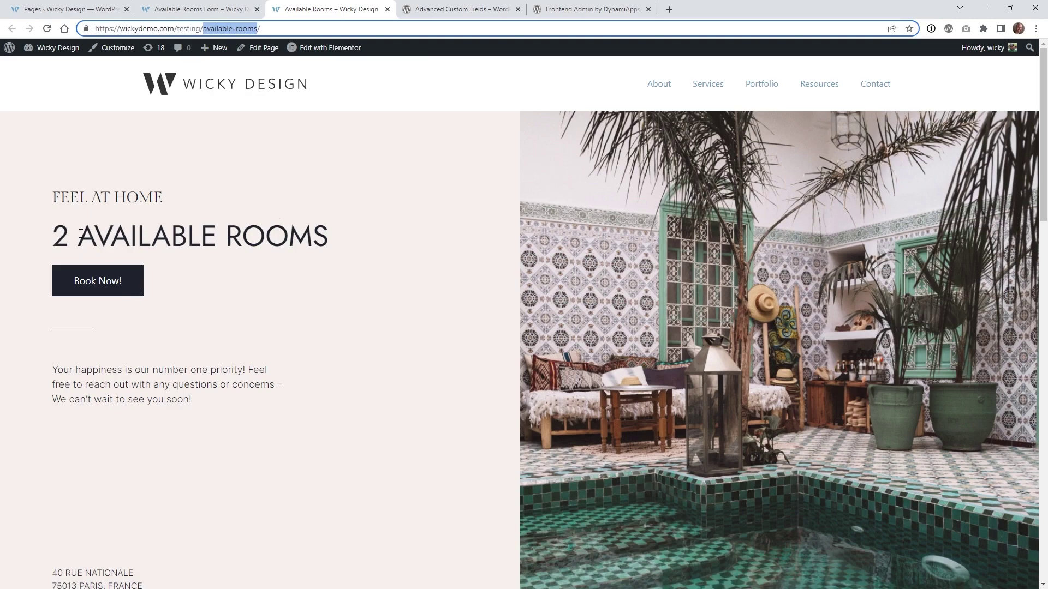
click(216, 241)
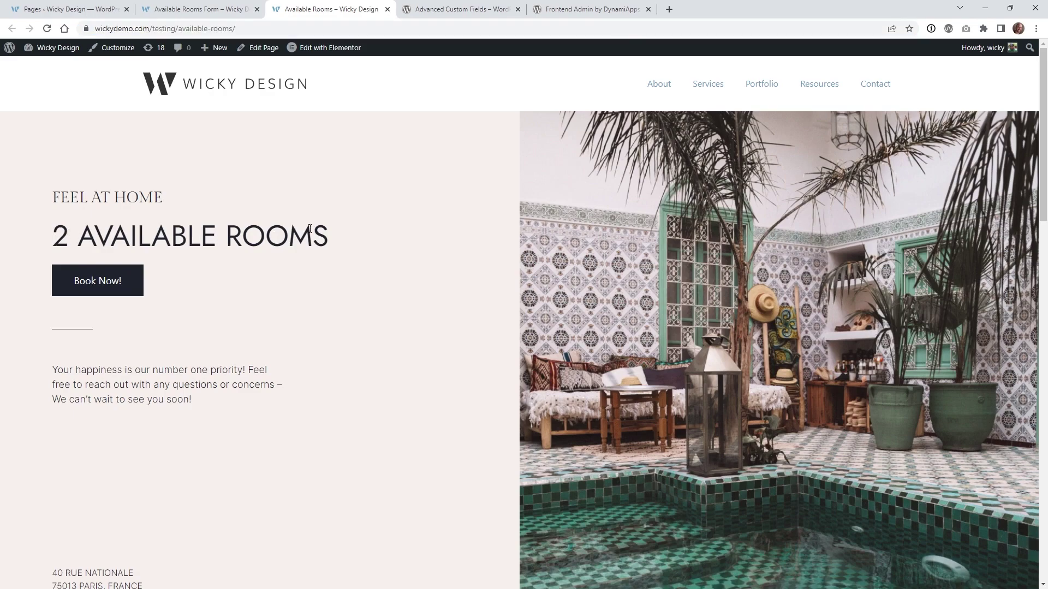
drag(360, 234, 82, 244)
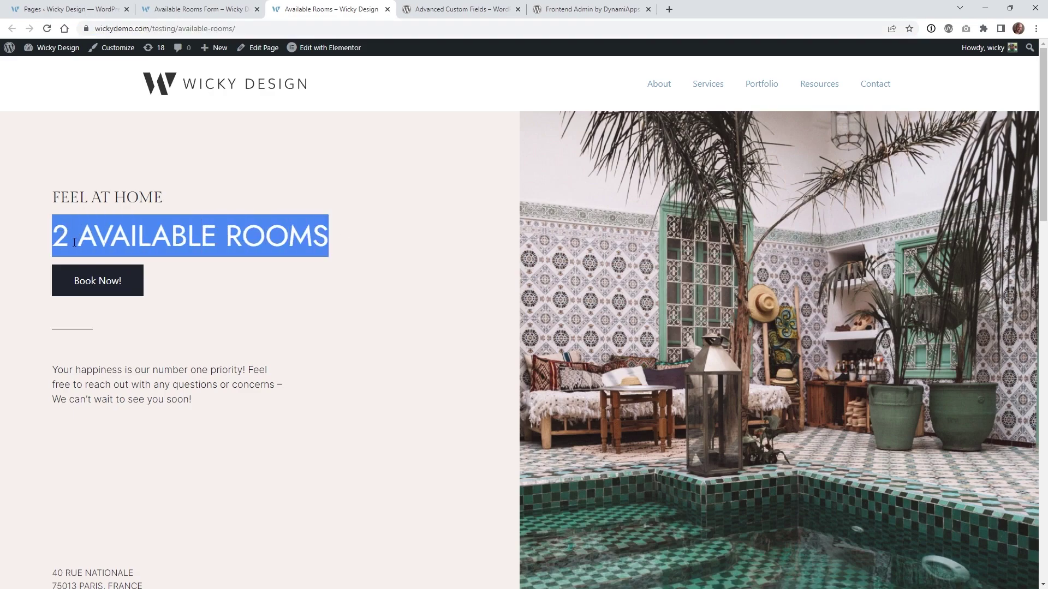
click(69, 235)
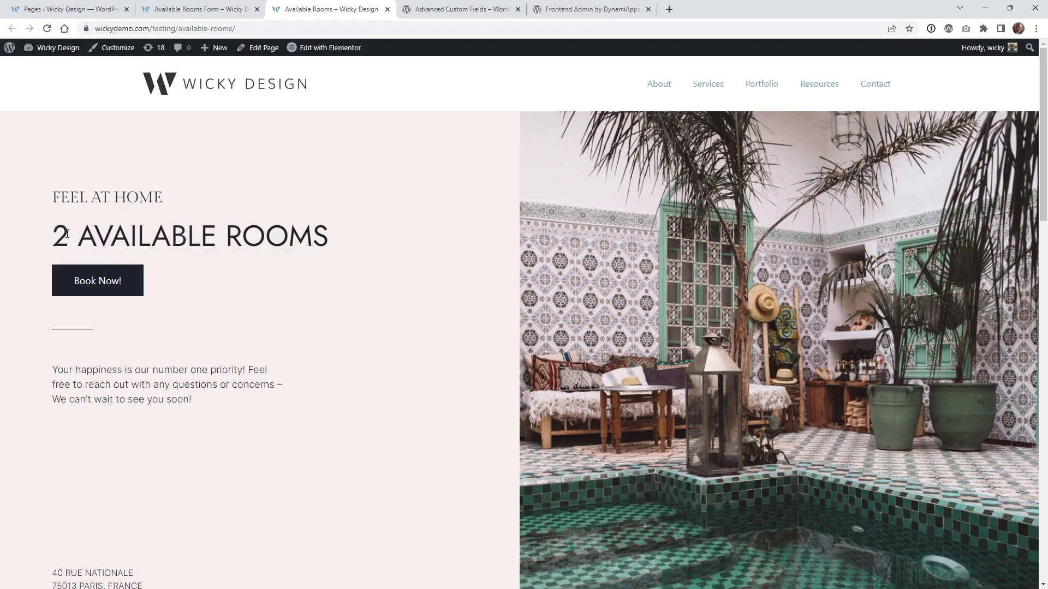
click(222, 5)
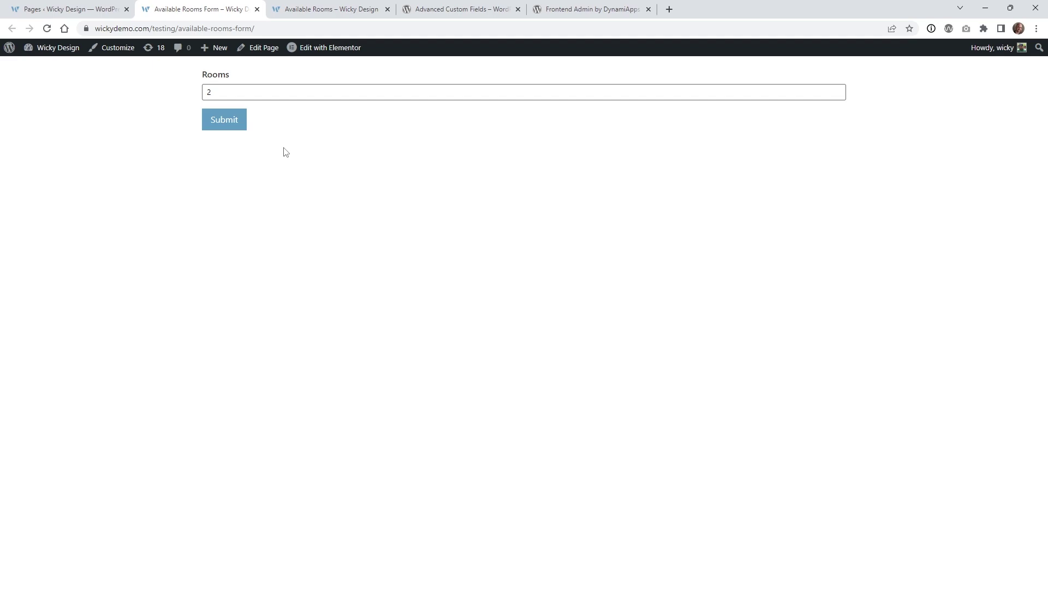
click(214, 118)
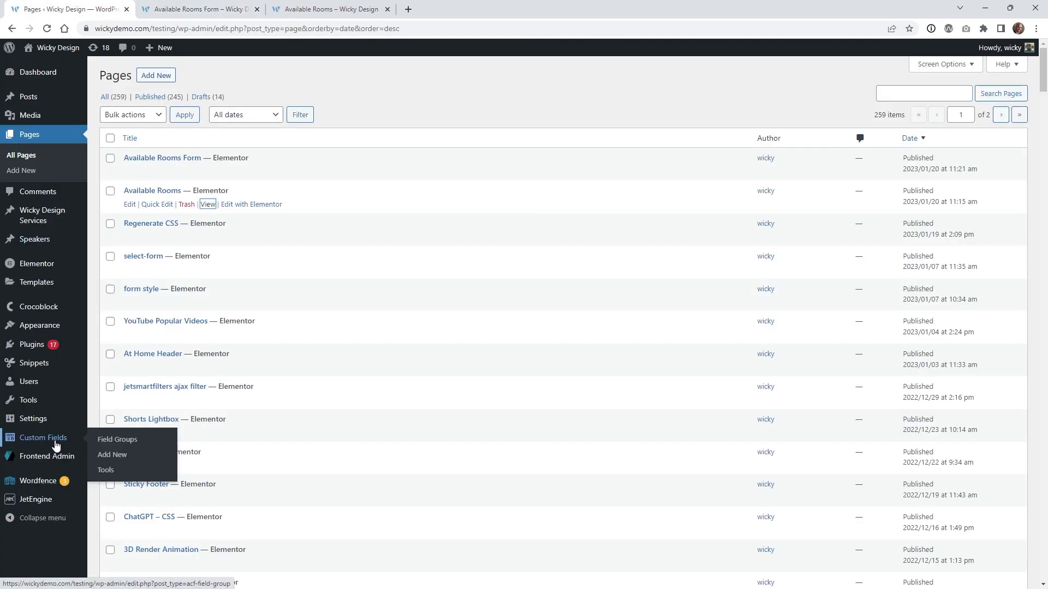
- Open the Rooms field group in Custom Fields and expand its Rooms field
click(57, 445)
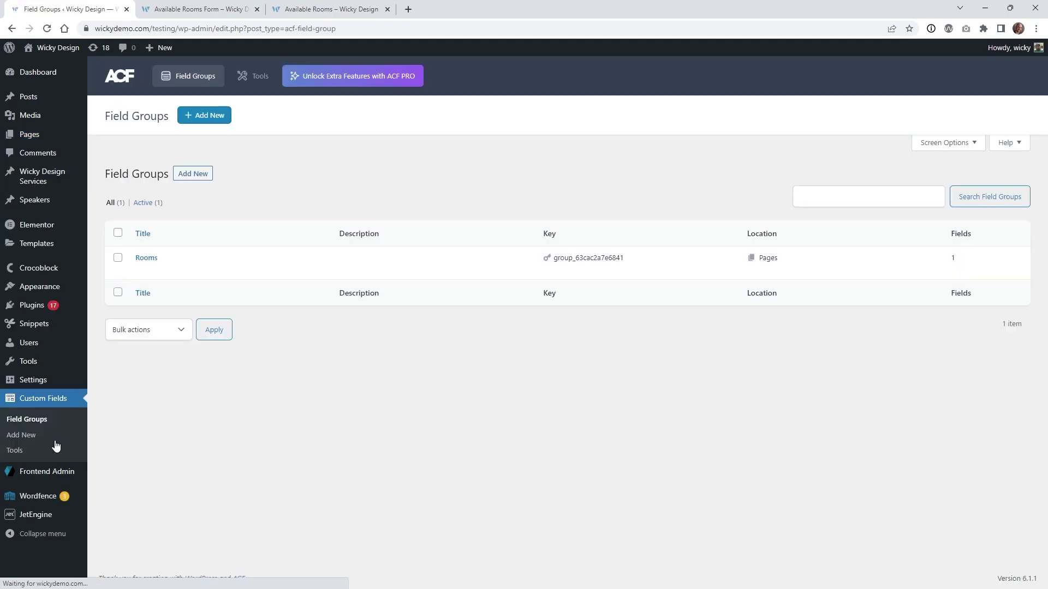
click(148, 261)
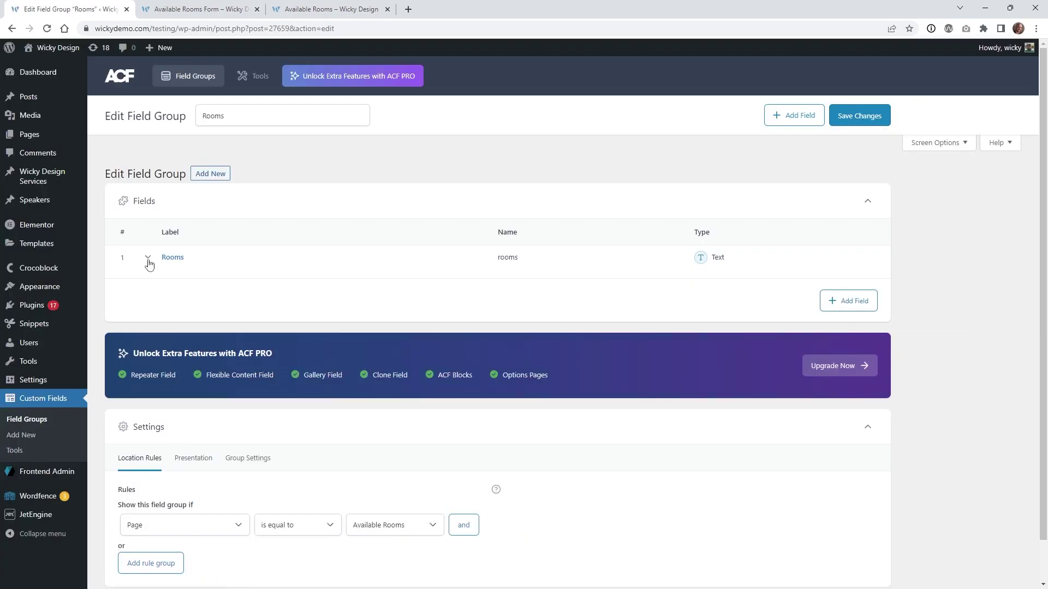
scroll(149, 265, down, 1)
click(148, 218)
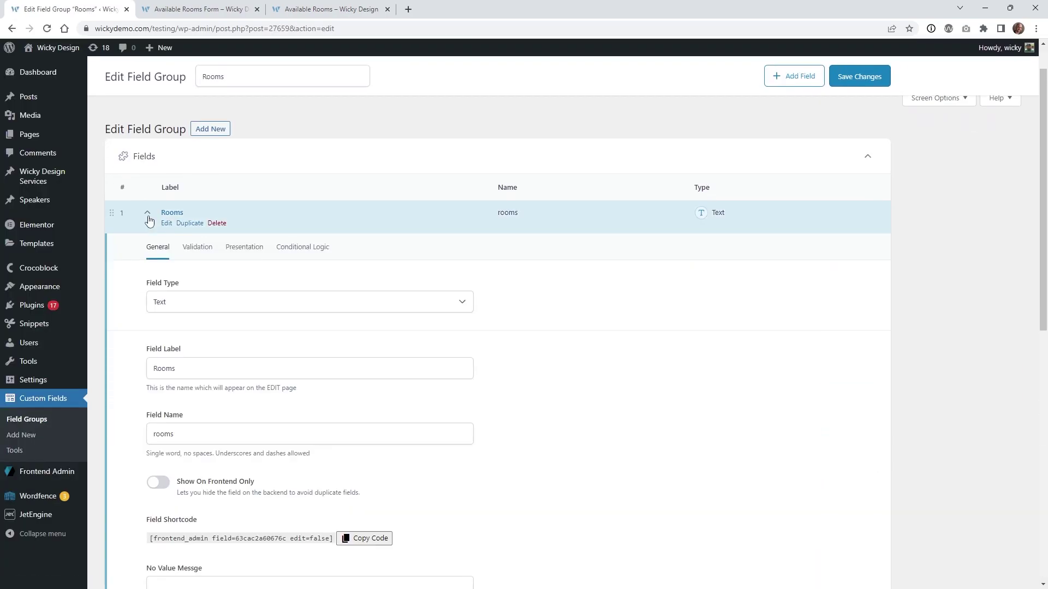
- Examine the Rooms field's settings, the group's location rule and the matching number in the live page's heading
scroll(147, 251, down, 1)
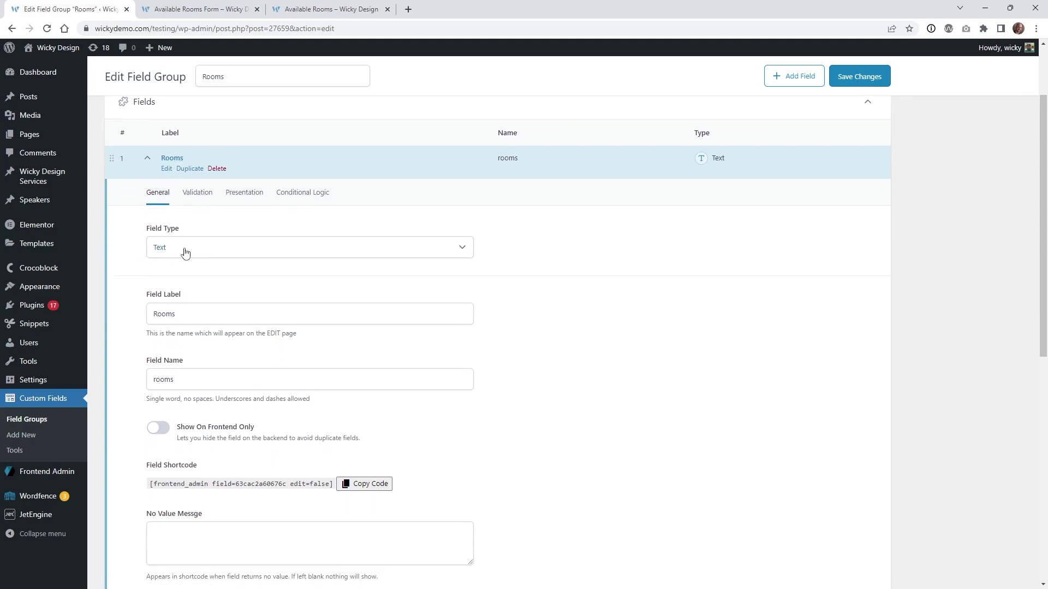
scroll(162, 295, down, 2)
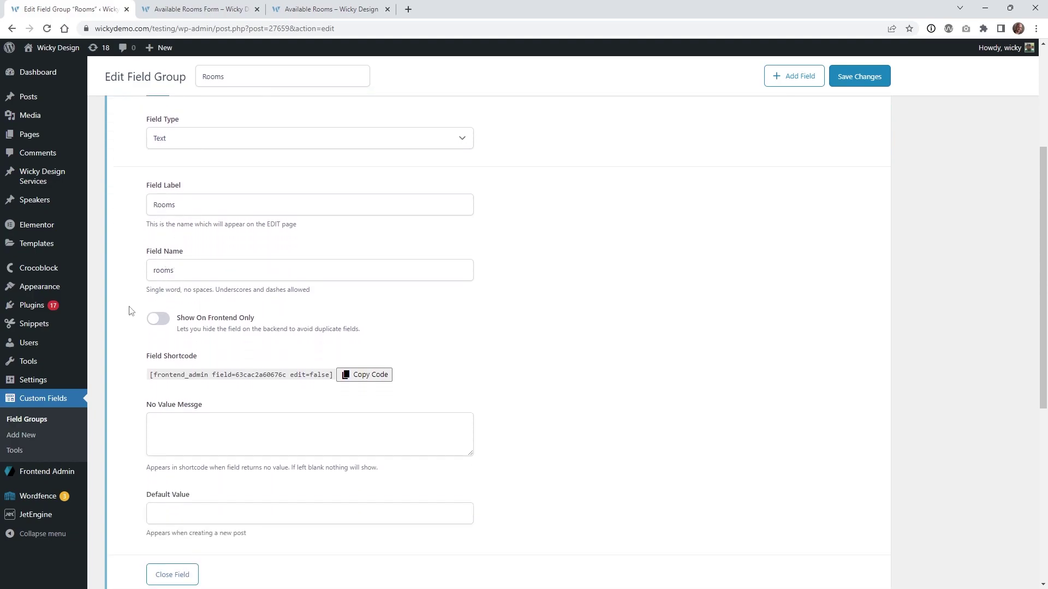
scroll(131, 310, down, 6)
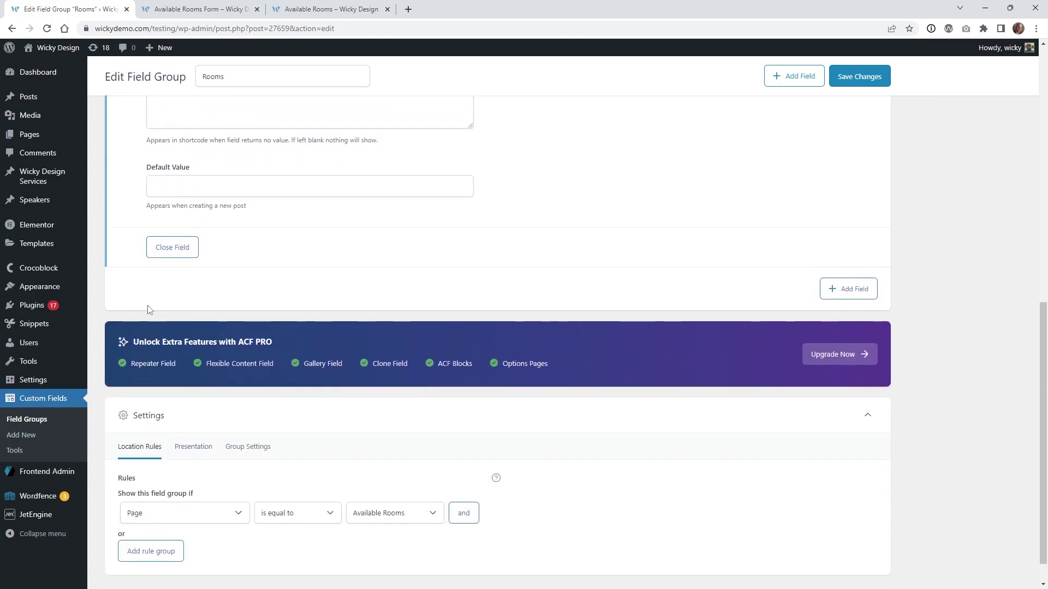
scroll(146, 311, down, 1)
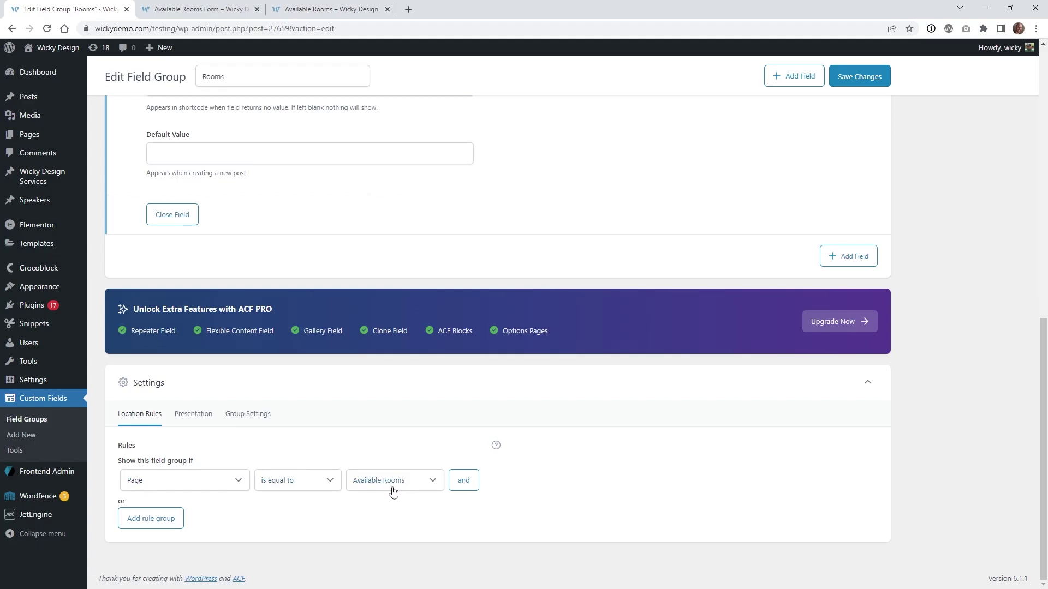
click(310, 8)
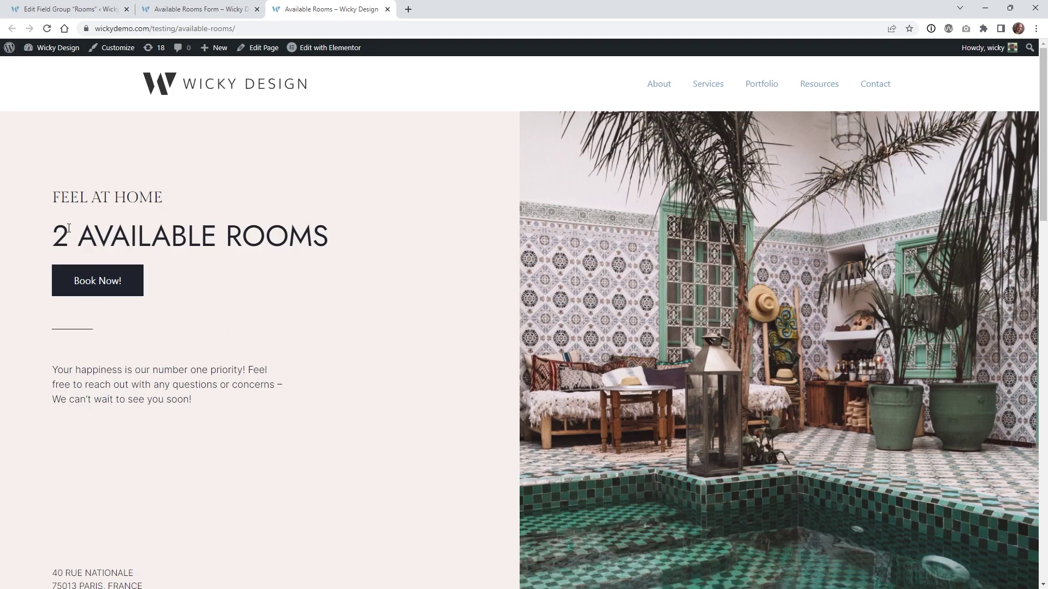
drag(74, 236, 50, 230)
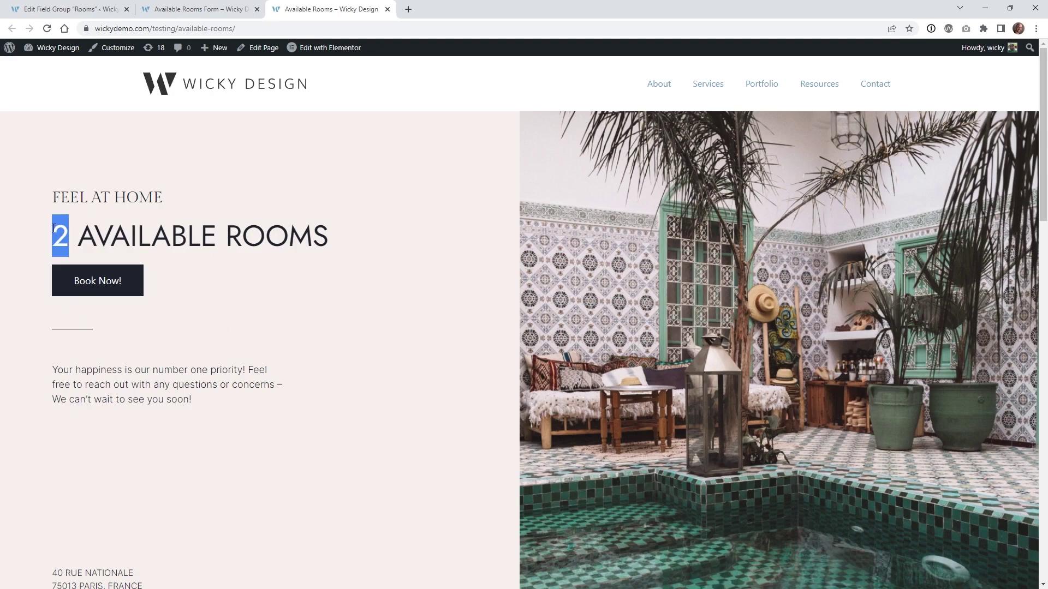
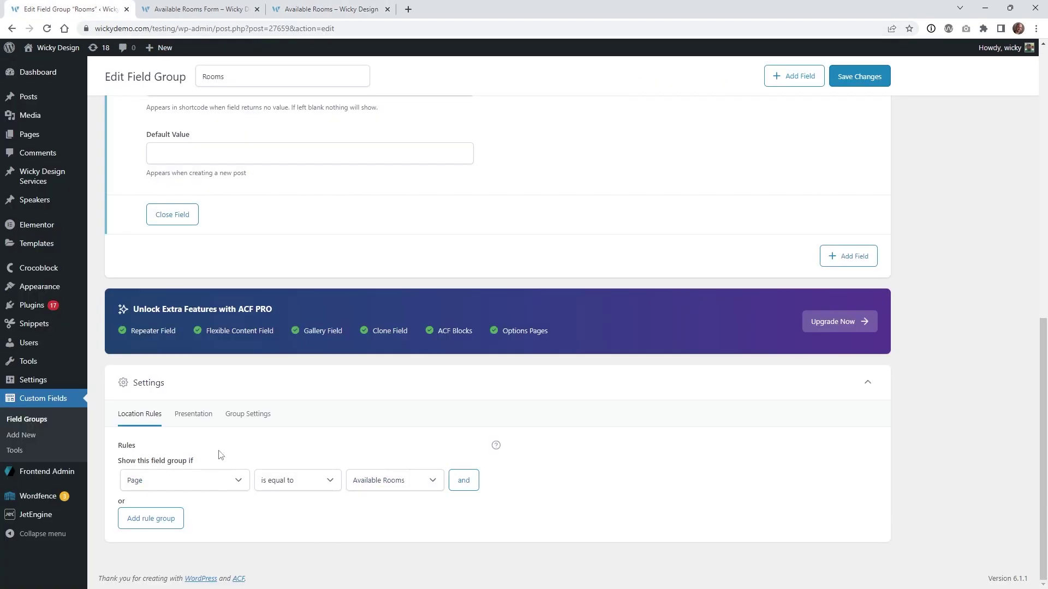
- Check the Rooms field group's presentation, group settings and location rules, and save the field group
click(197, 414)
click(250, 415)
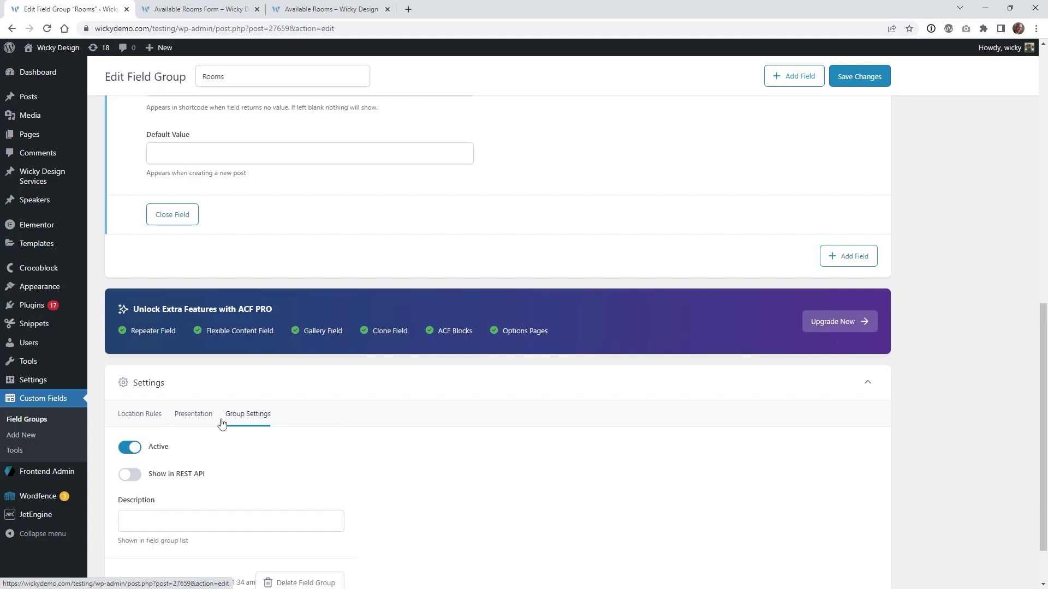
click(141, 414)
scroll(313, 235, up, 4)
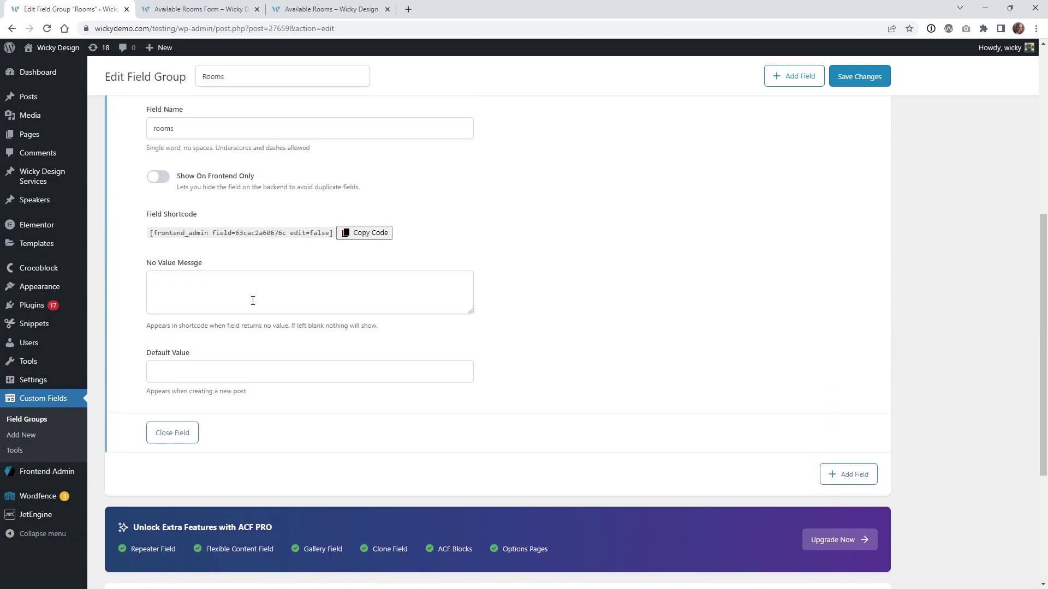
scroll(253, 300, down, 4)
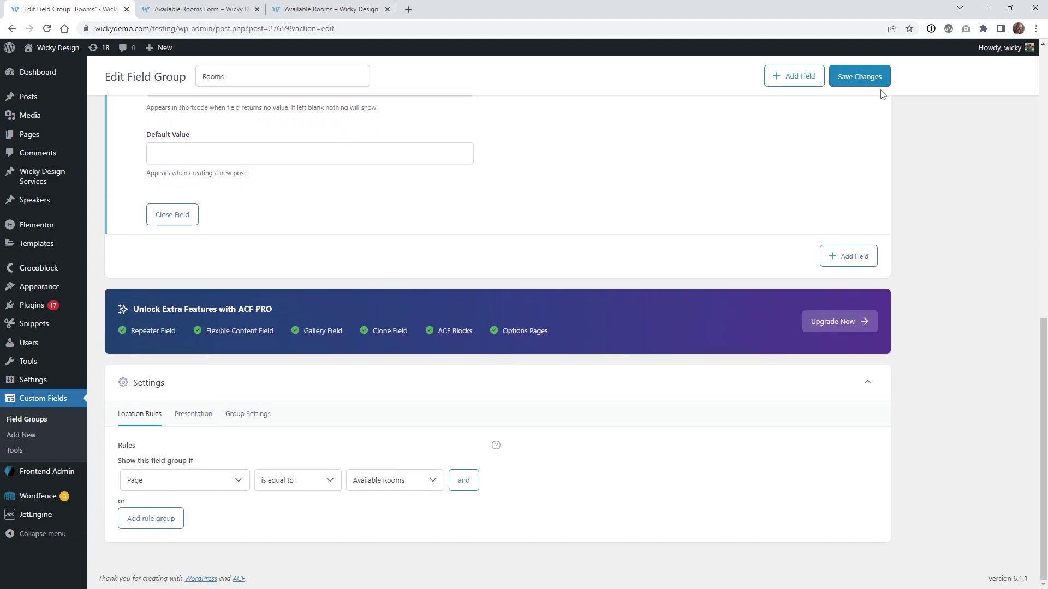
click(856, 77)
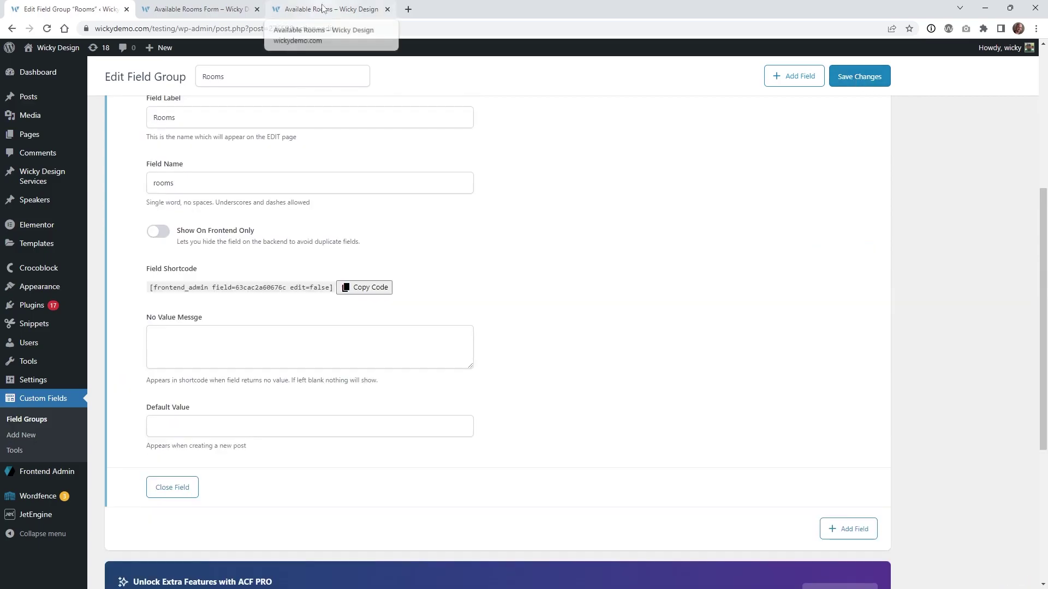
- Open the Available Rooms page for editing in the WordPress editor
click(325, 9)
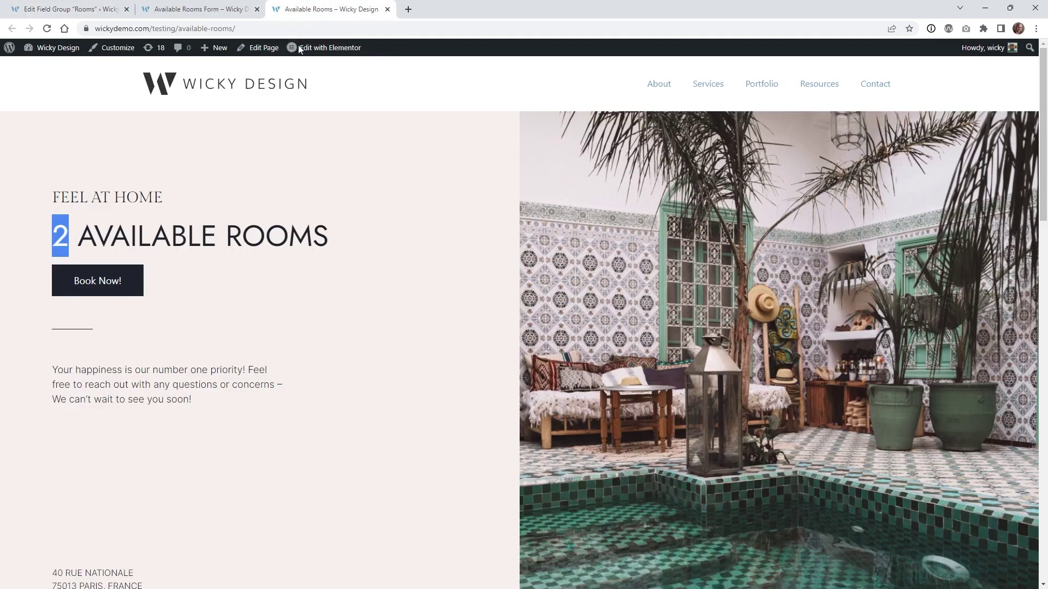
click(251, 53)
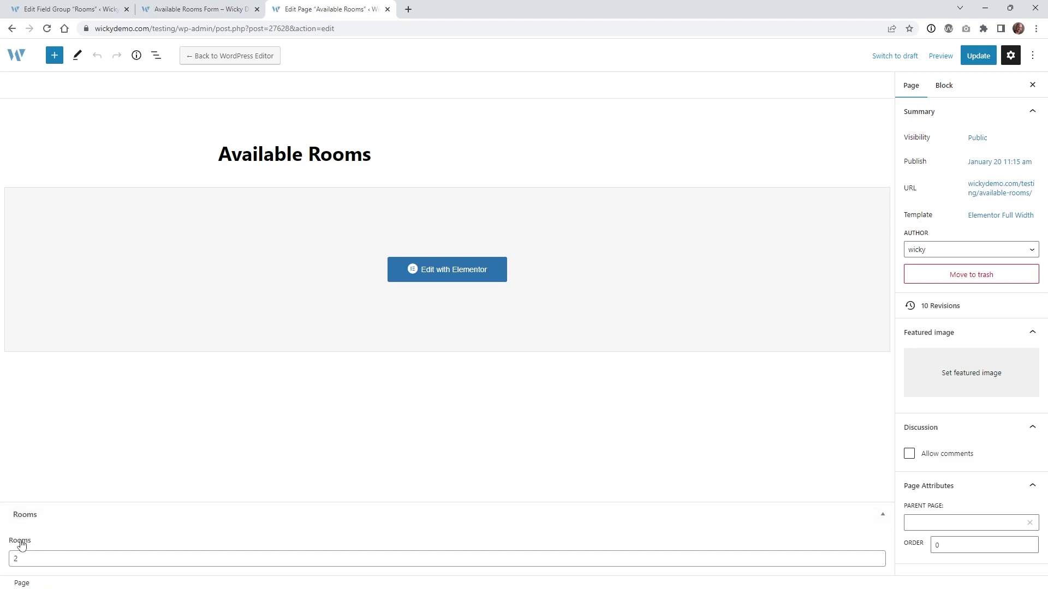
- Set the Rooms field of the Available Rooms page to 5, update the page and return to the pages list
drag(21, 563, 8, 559)
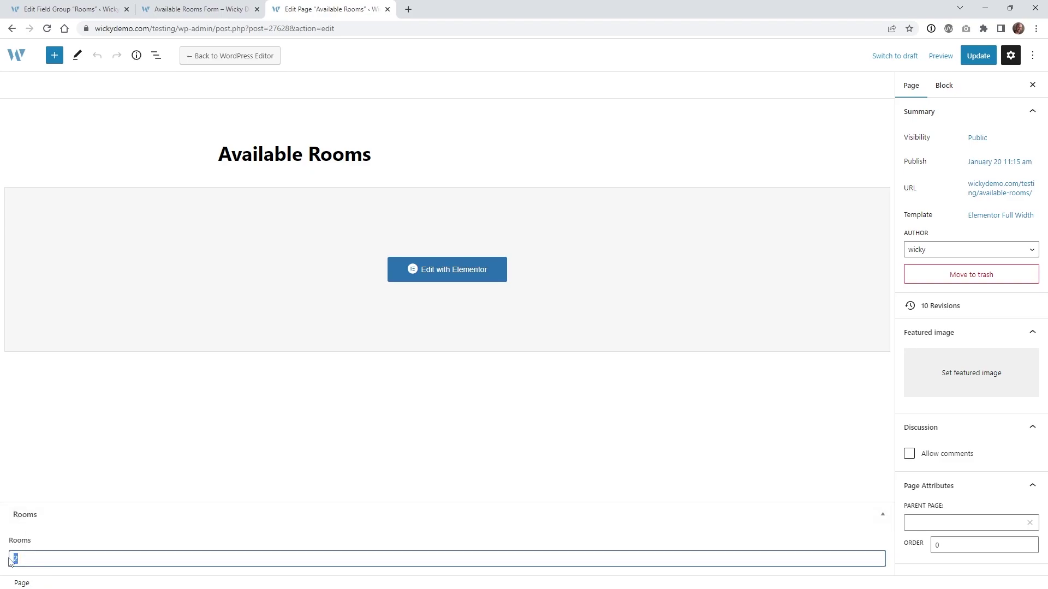
text(5)
click(979, 55)
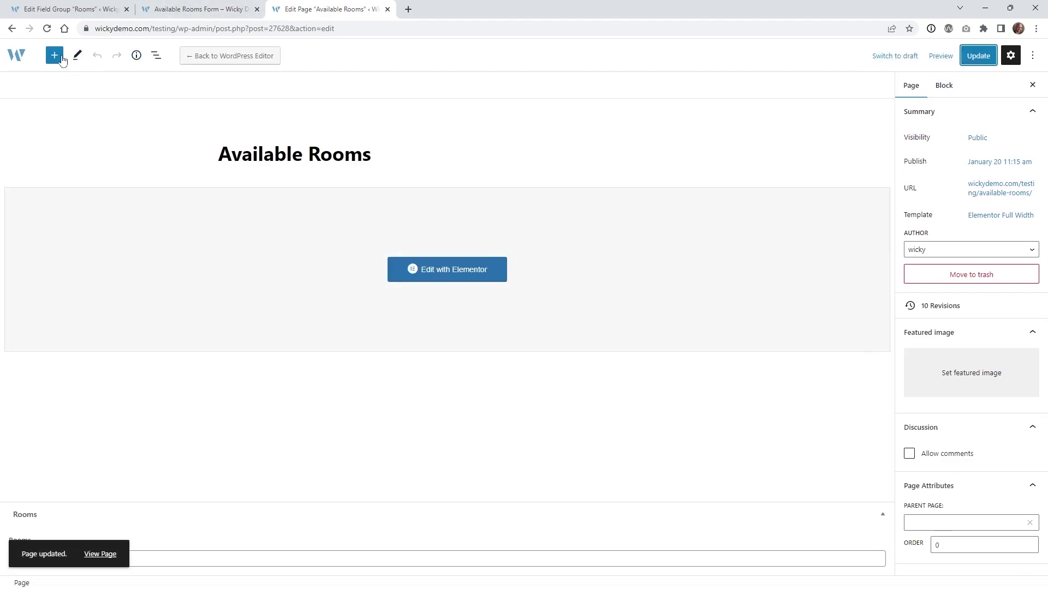
click(16, 55)
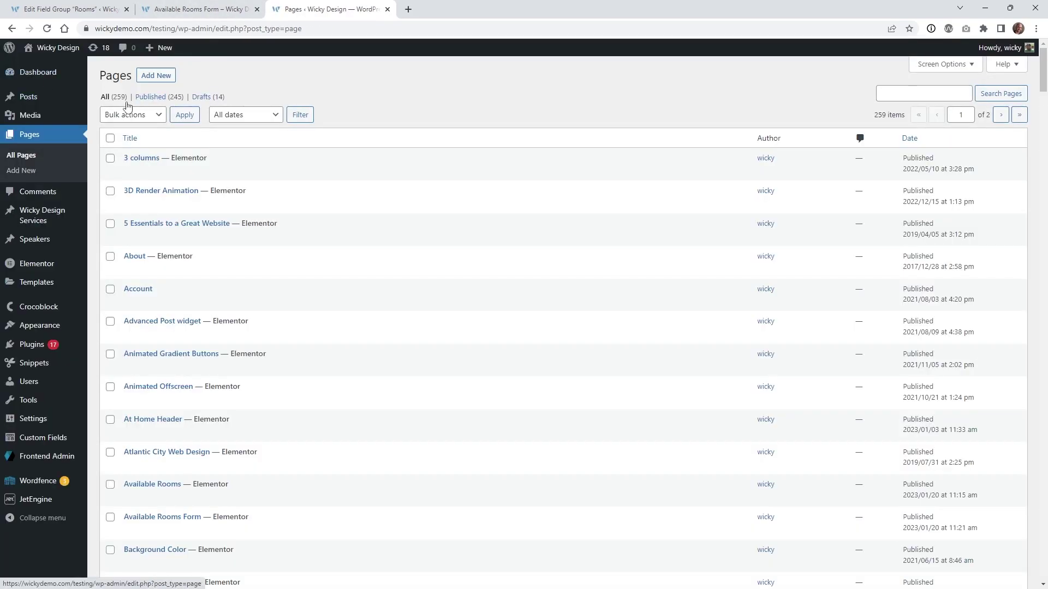
- Load the live available-rooms page in place of the form page and check the number in its heading
click(201, 13)
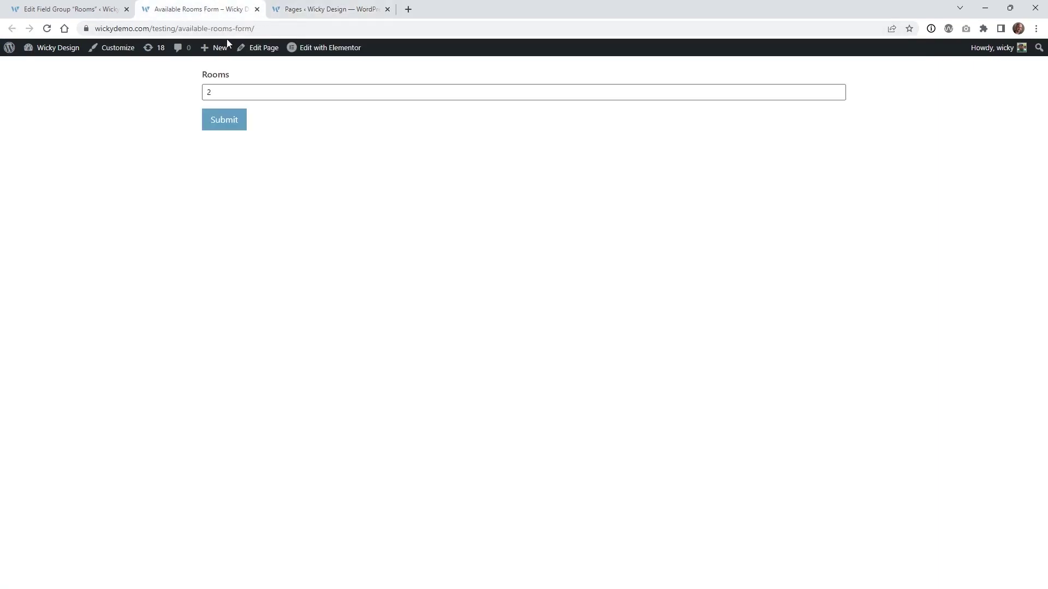
click(234, 29)
key(Delete)
key(Delete)
key(Delete)
key(Delete)
key(Delete)
key(Delete)
key(Return)
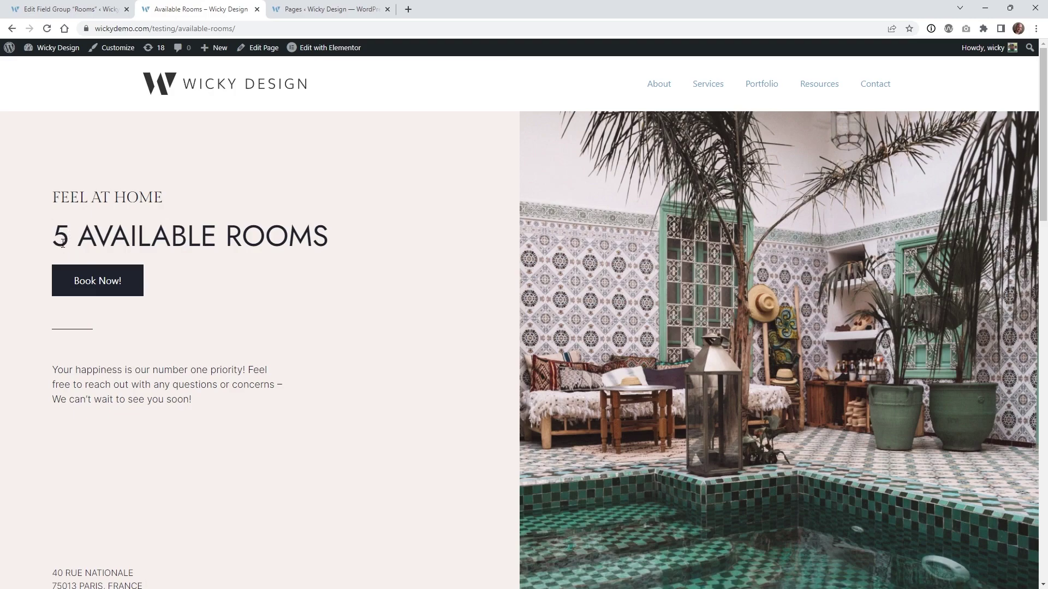
- Open the Available Rooms page in Elementor and bring up the settings of the room count heading
mouse_move(305, 53)
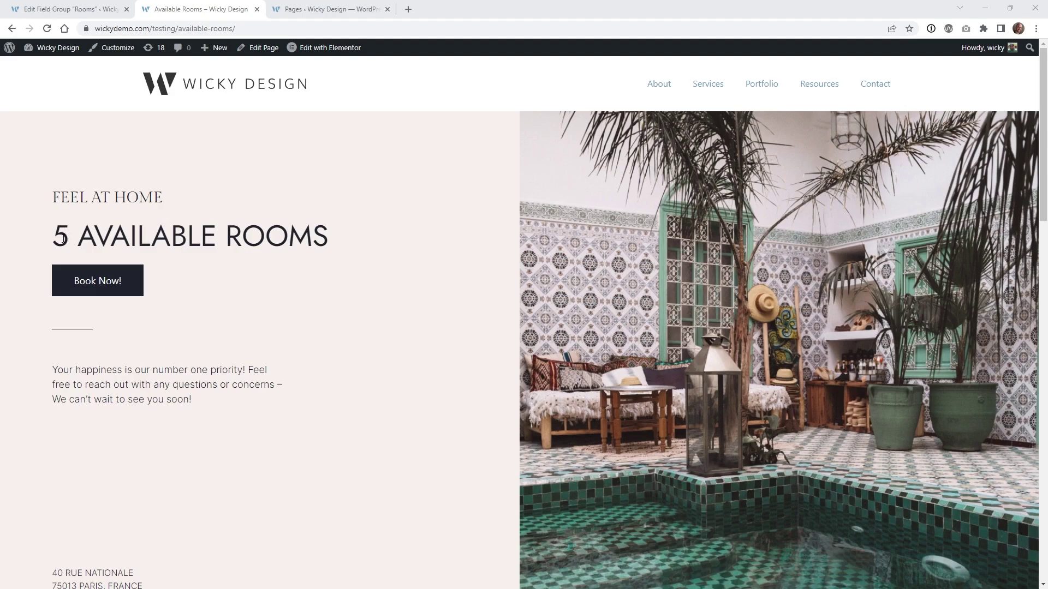
click(316, 51)
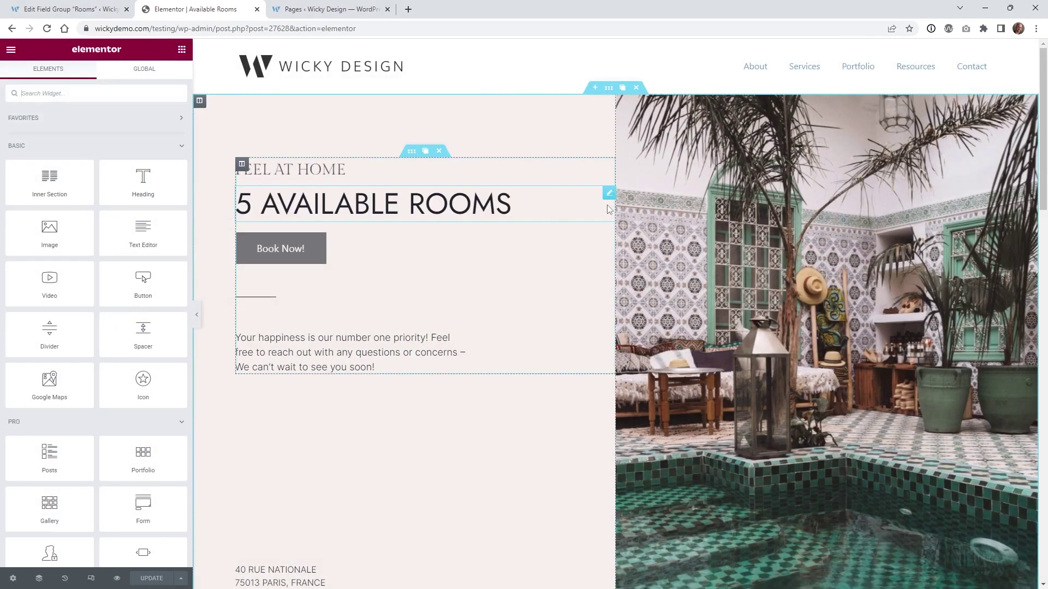
click(609, 193)
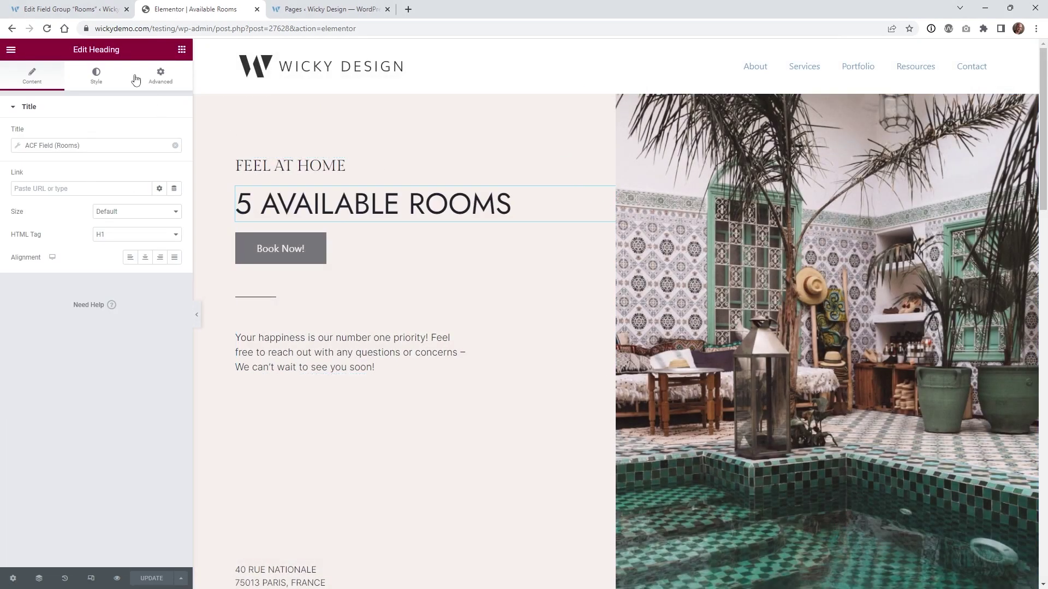
- Clear the heading's dynamic title and assign it an ACF Field tag with the key Rooms
click(175, 146)
click(92, 150)
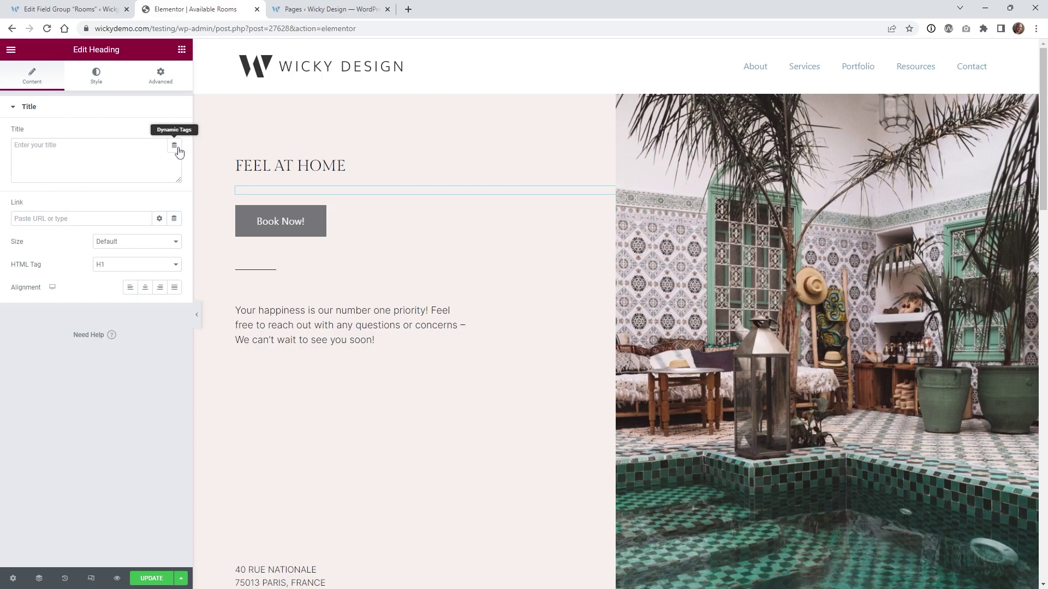
click(174, 147)
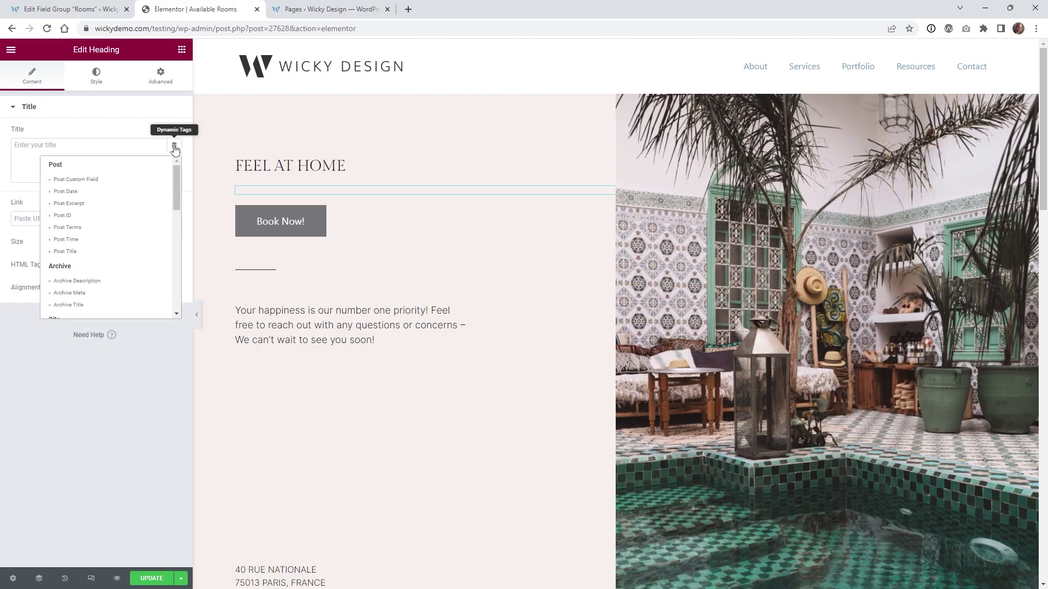
drag(175, 169, 174, 277)
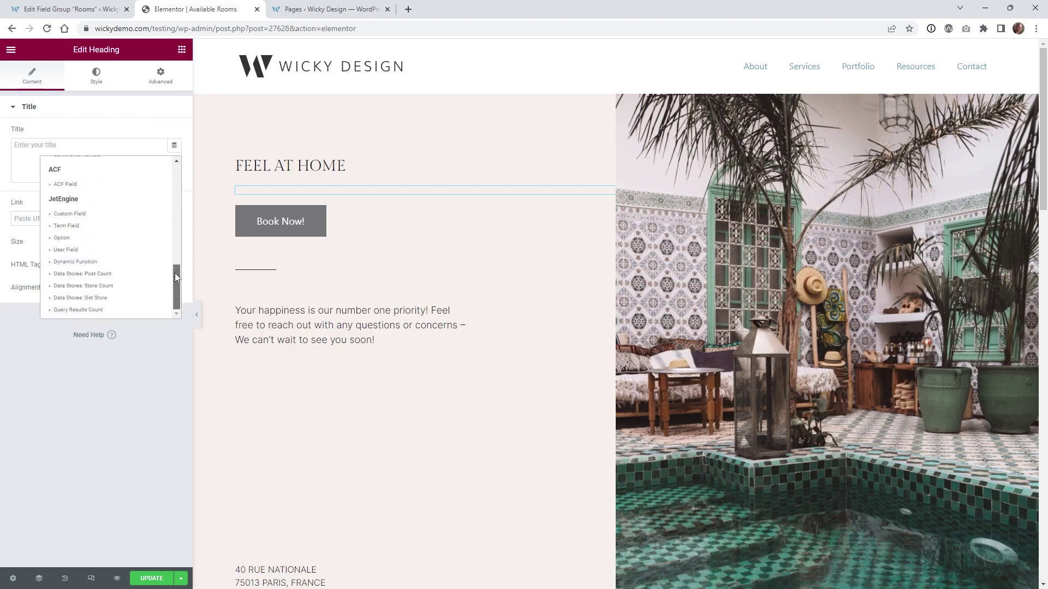
click(104, 184)
click(49, 144)
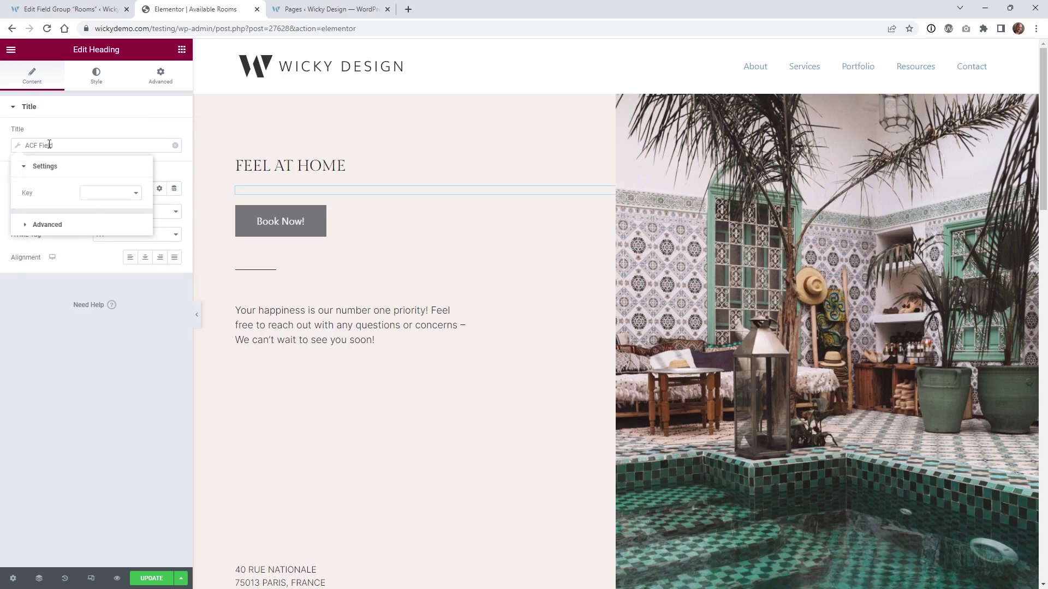
click(96, 194)
click(105, 222)
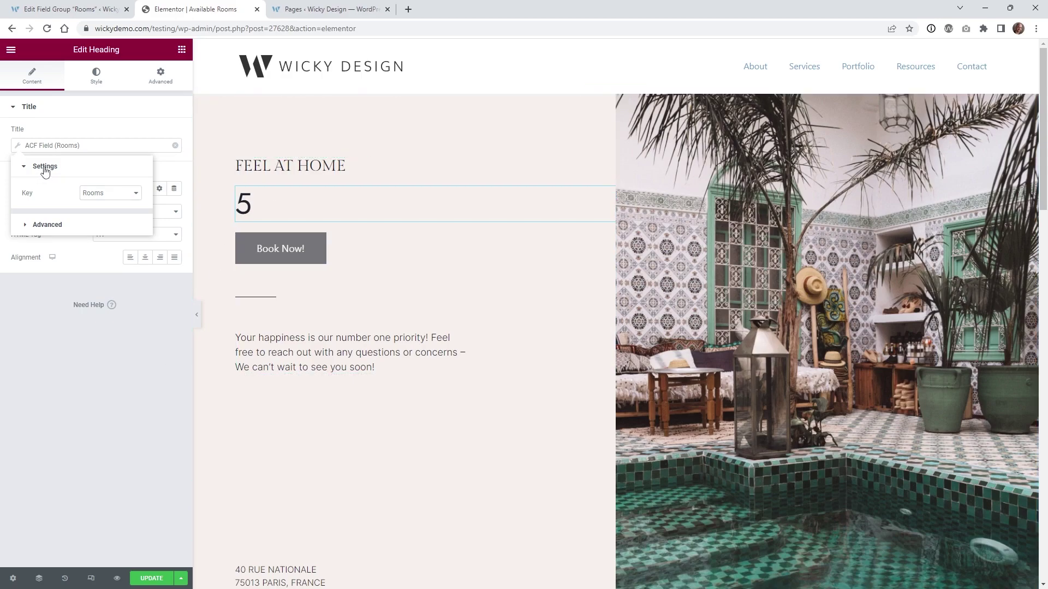
- Add "Available Rooms" as the text after the heading's dynamic value and update the page
click(48, 225)
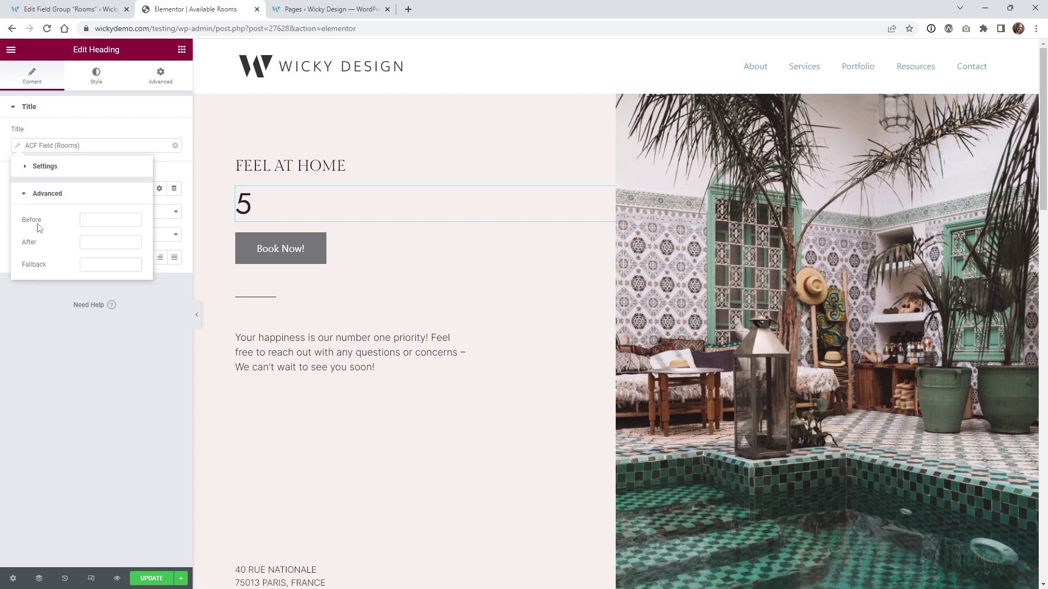
click(105, 247)
text(Available Rooms)
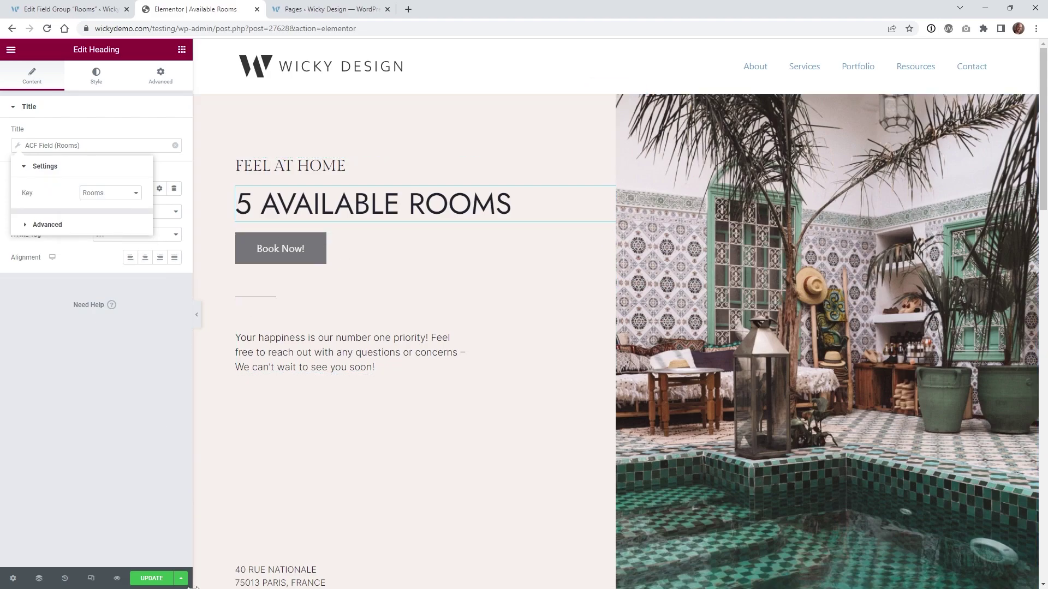
click(153, 580)
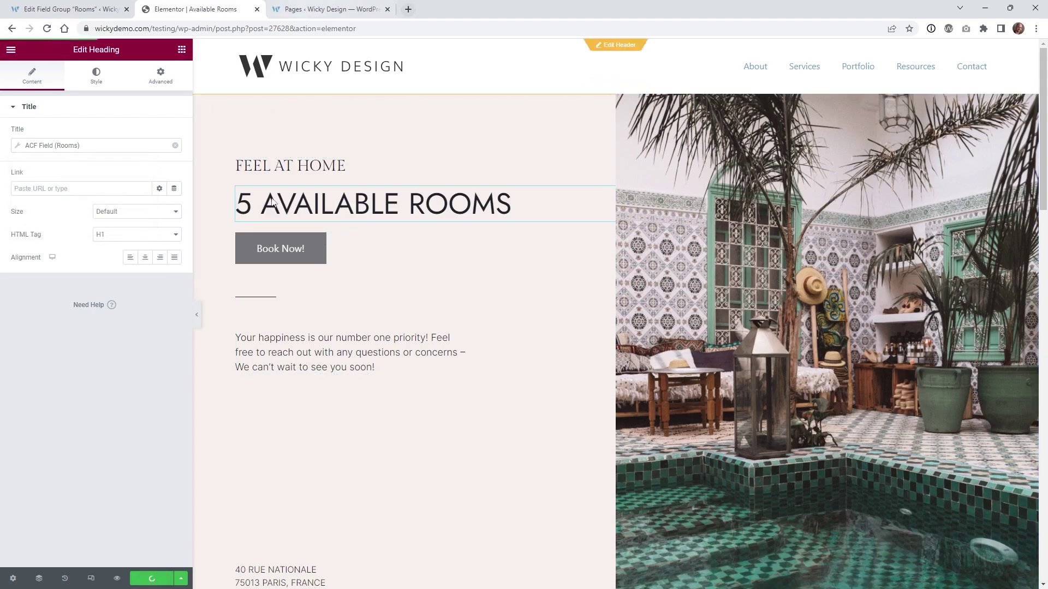
- Preview the Available Rooms page, load its plain address without the preview parameters and check the heading's number
click(117, 578)
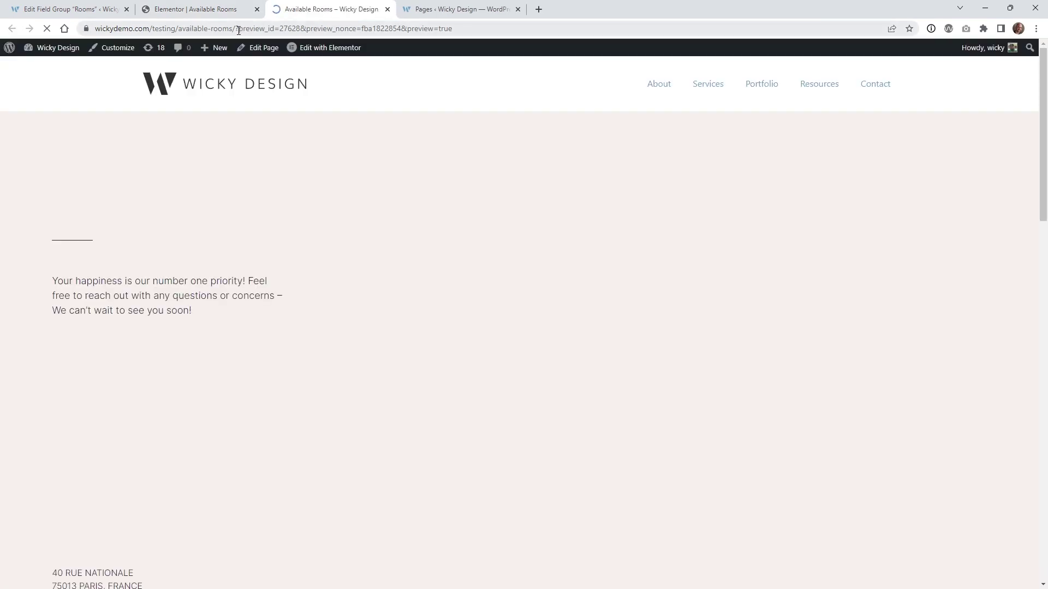
drag(235, 28, 522, 33)
key(BackSpace)
key(Return)
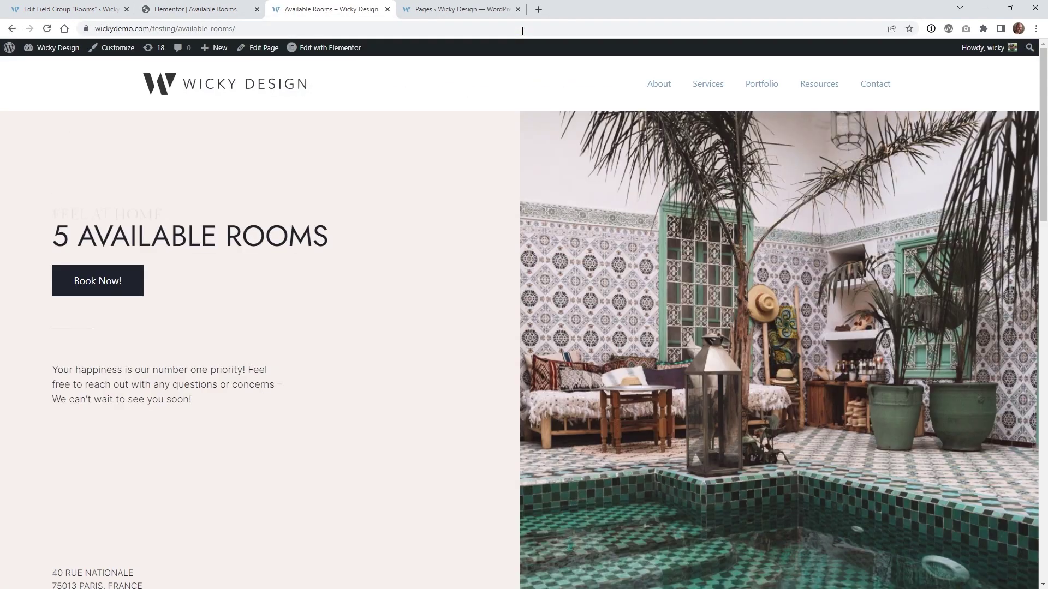
drag(69, 236, 48, 234)
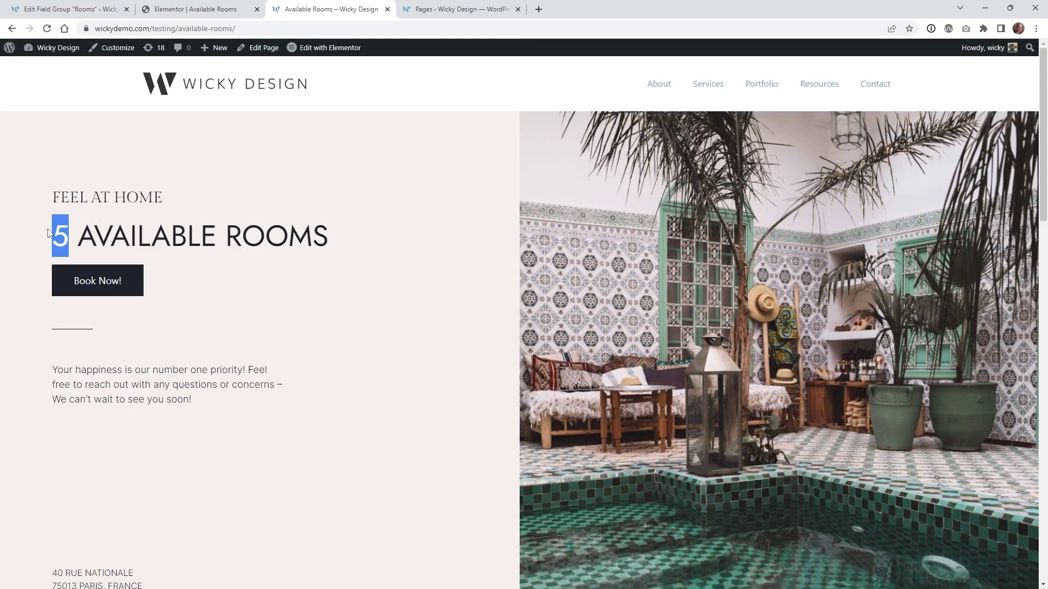
- Examine the Frontend Admin settings for submissions, local avatar, uploads privacy, dashboard, legacy widgets and form import/export tools
click(233, 5)
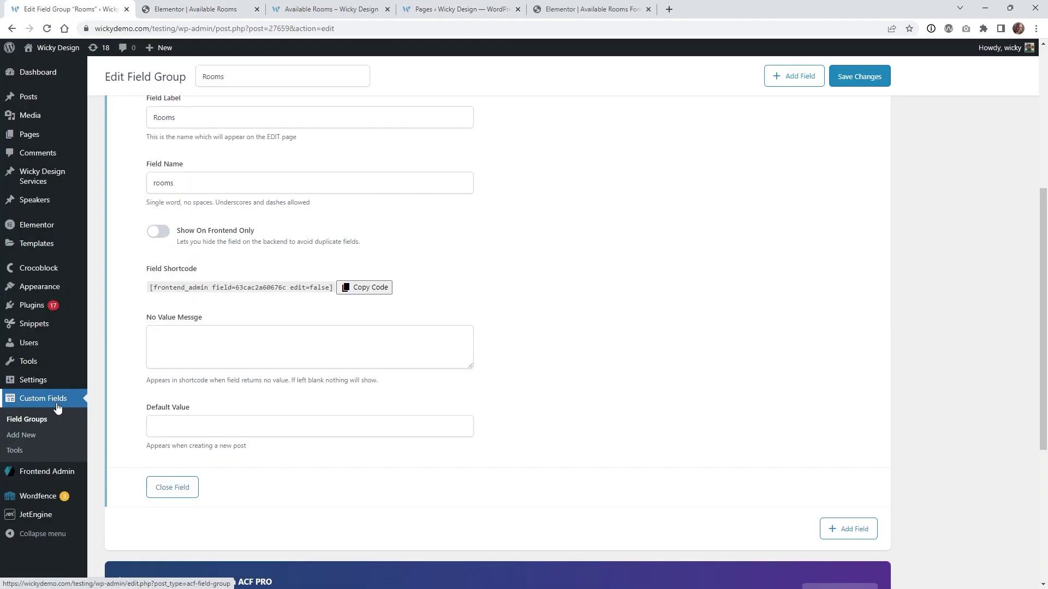
click(43, 477)
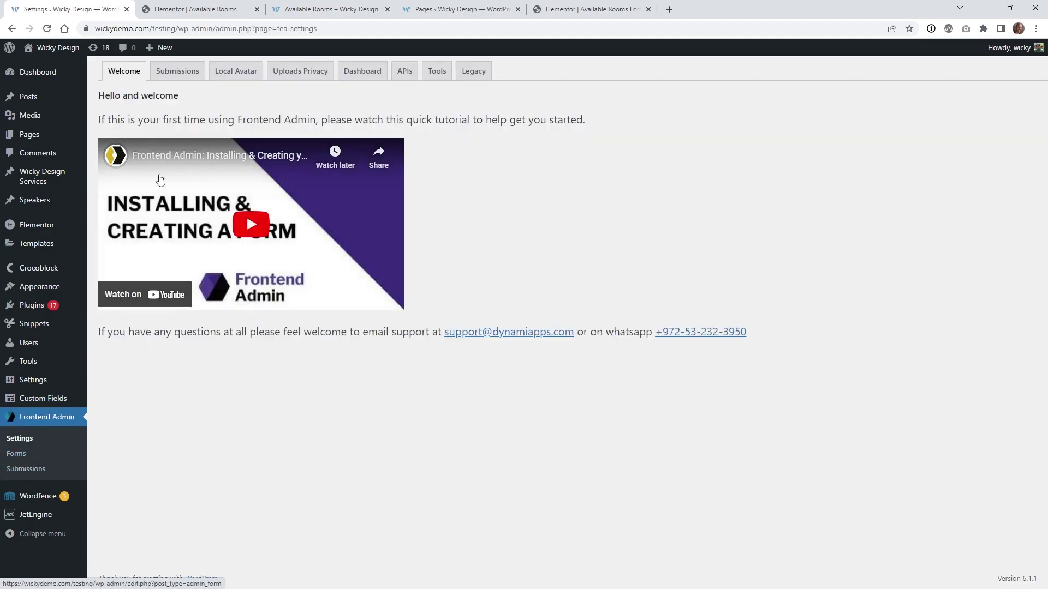
click(178, 75)
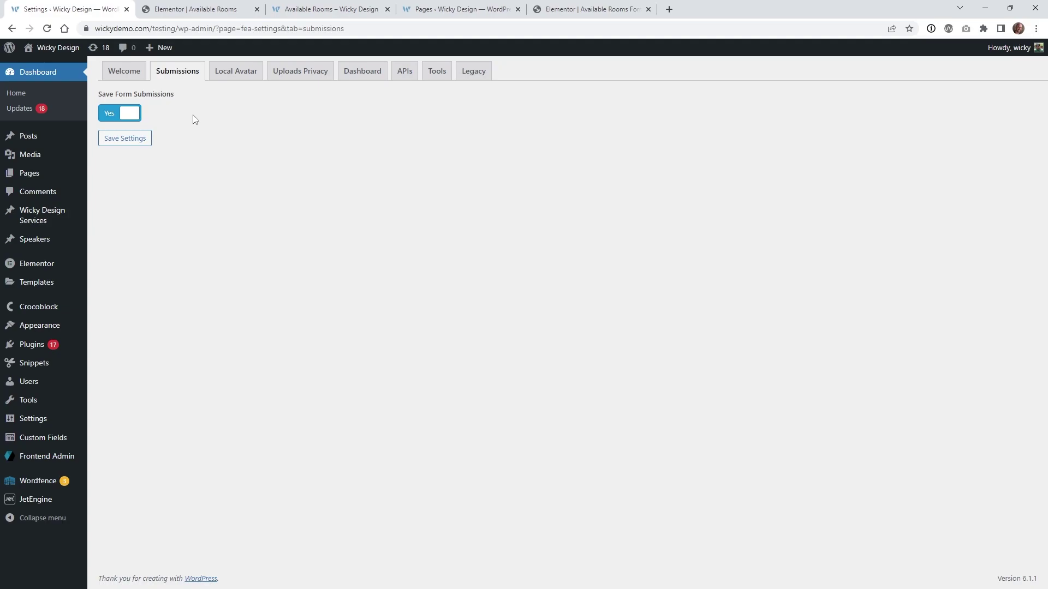
click(231, 81)
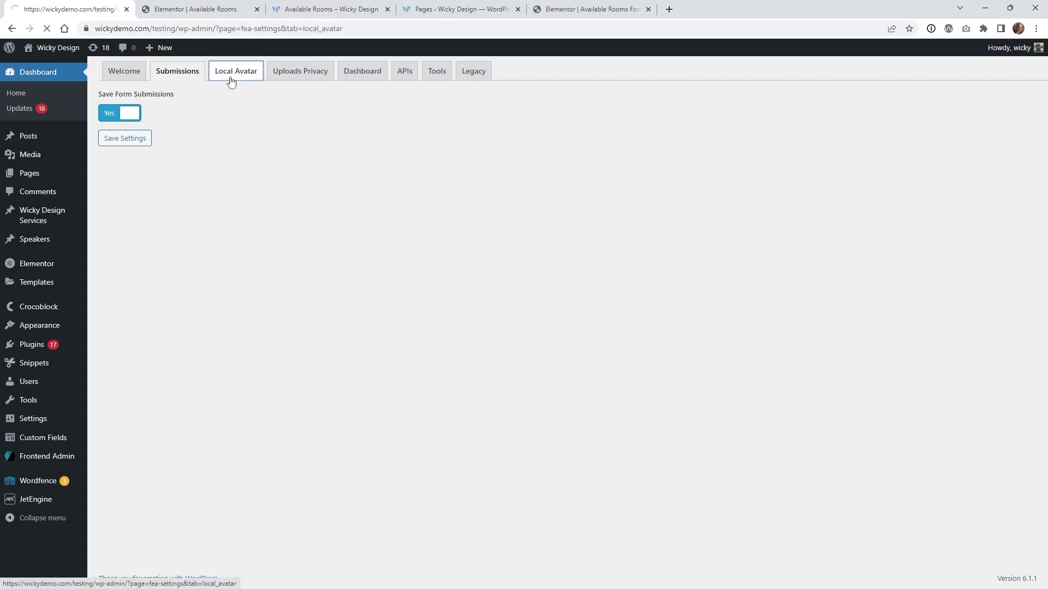
click(300, 72)
click(354, 75)
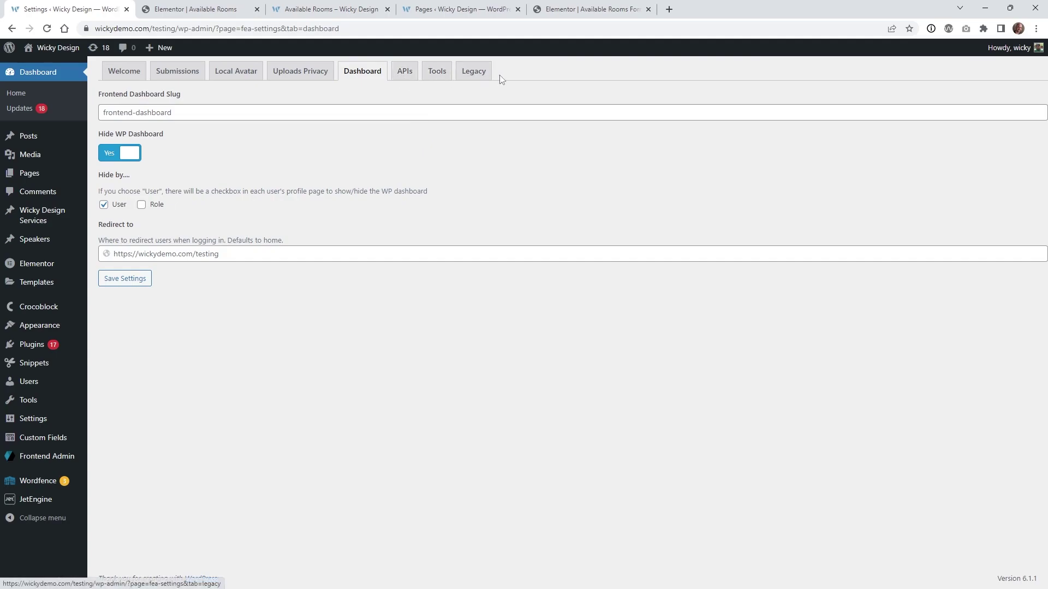
click(475, 77)
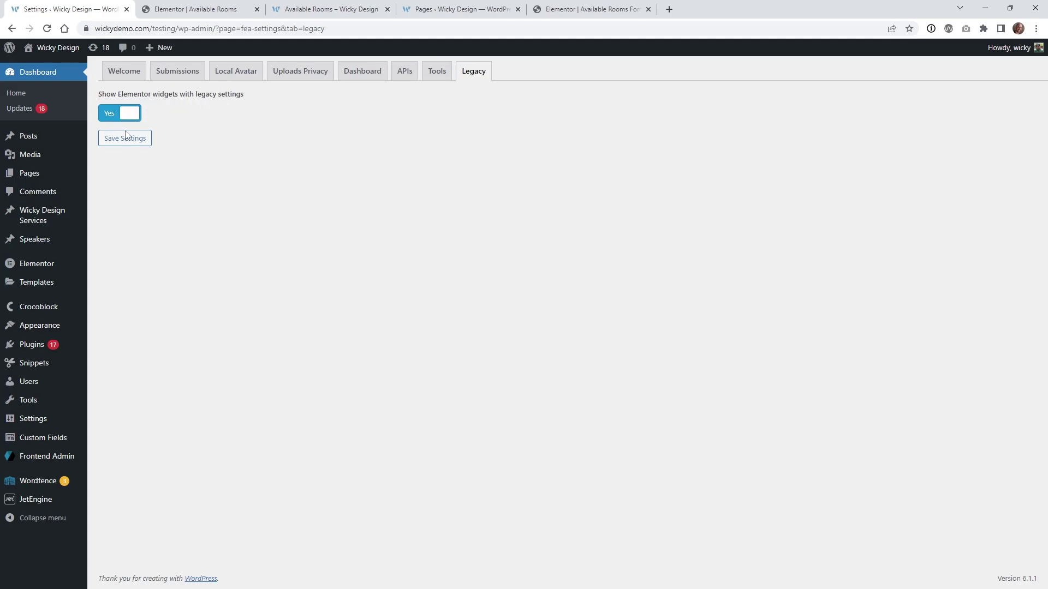
click(437, 71)
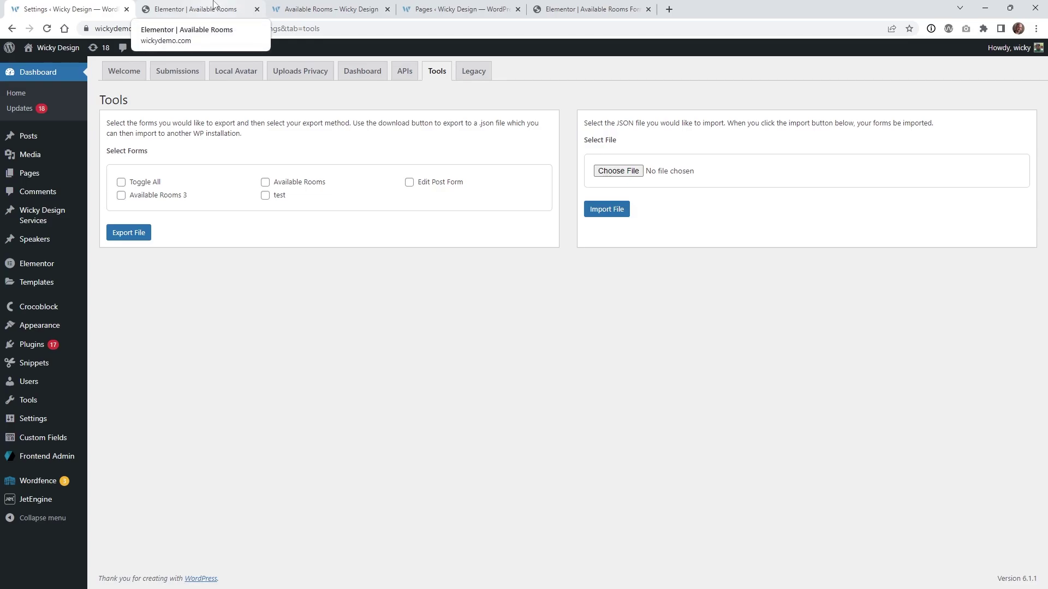
- Add an Edit Post Form widget to the Available Rooms Form page, with an ACF Fields item that uses the Rooms field
key(ctrl+5)
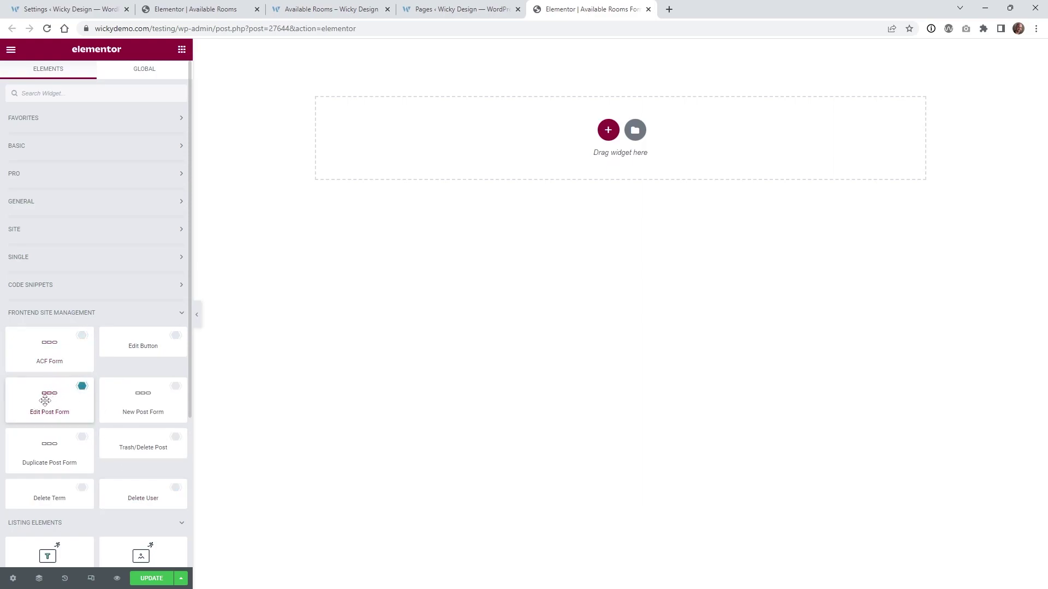
drag(46, 401, 436, 138)
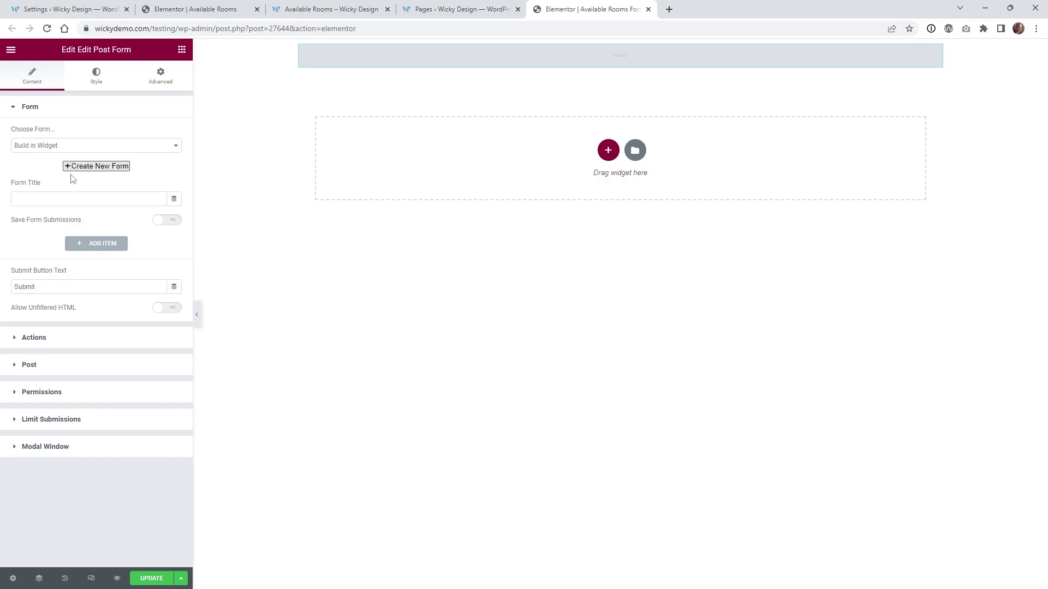
click(101, 249)
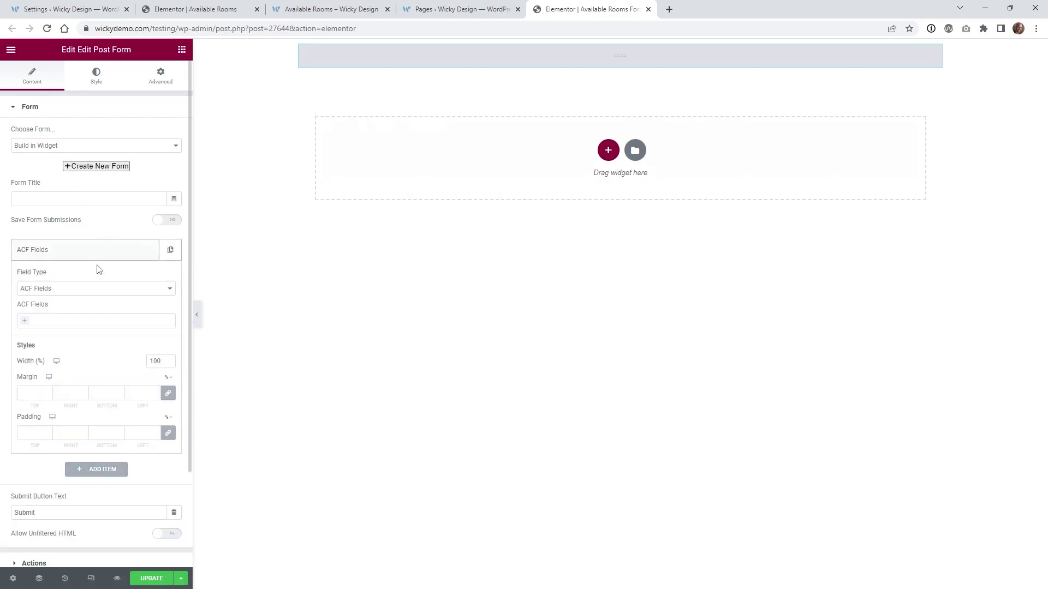
click(35, 289)
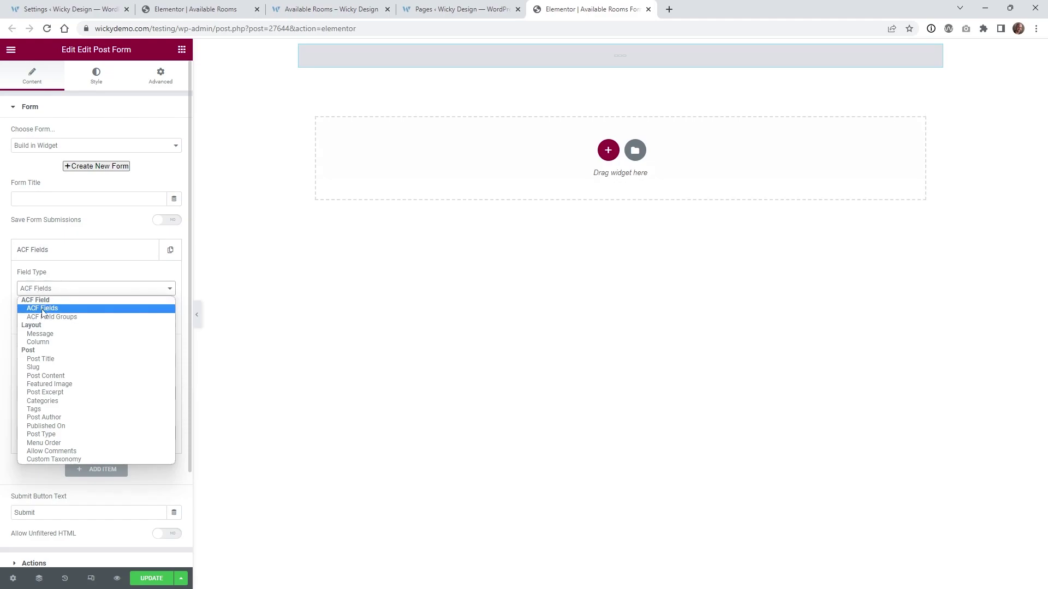
click(52, 278)
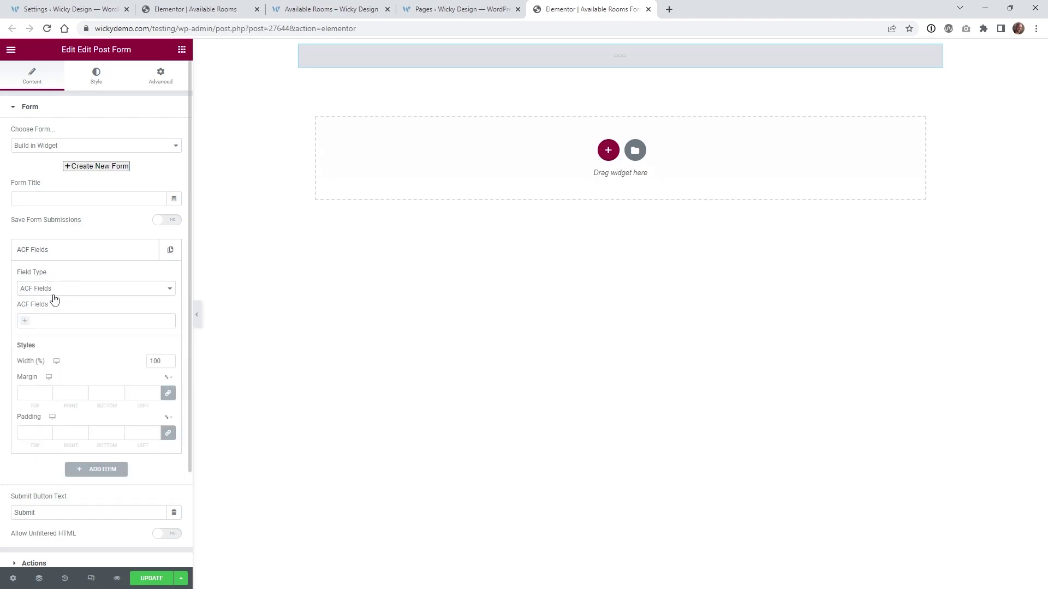
click(47, 322)
click(37, 335)
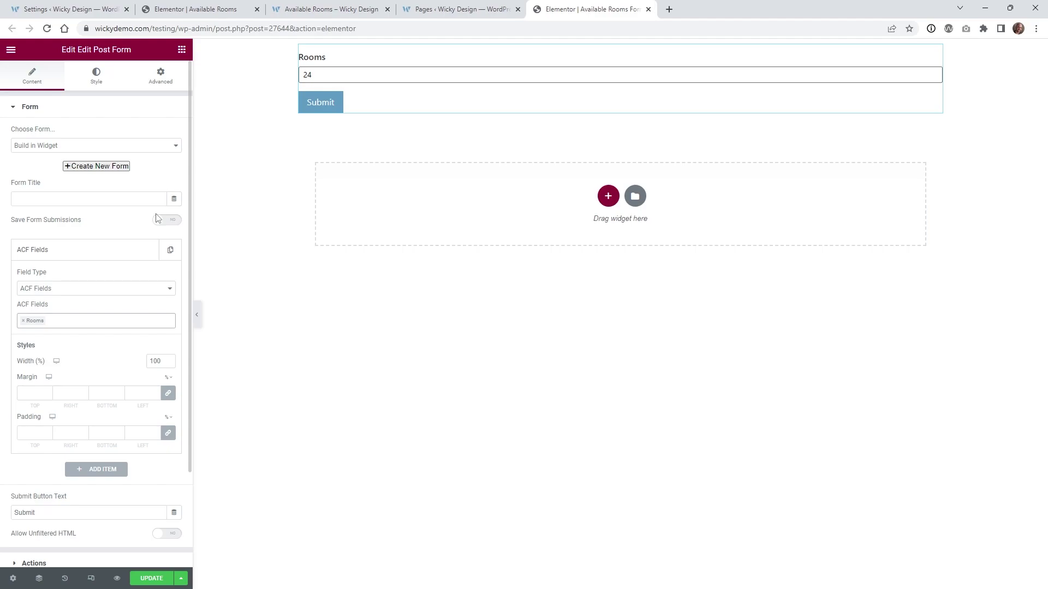
- Configure the Edit Post Form widget to edit a specific post instead of the current one
click(322, 7)
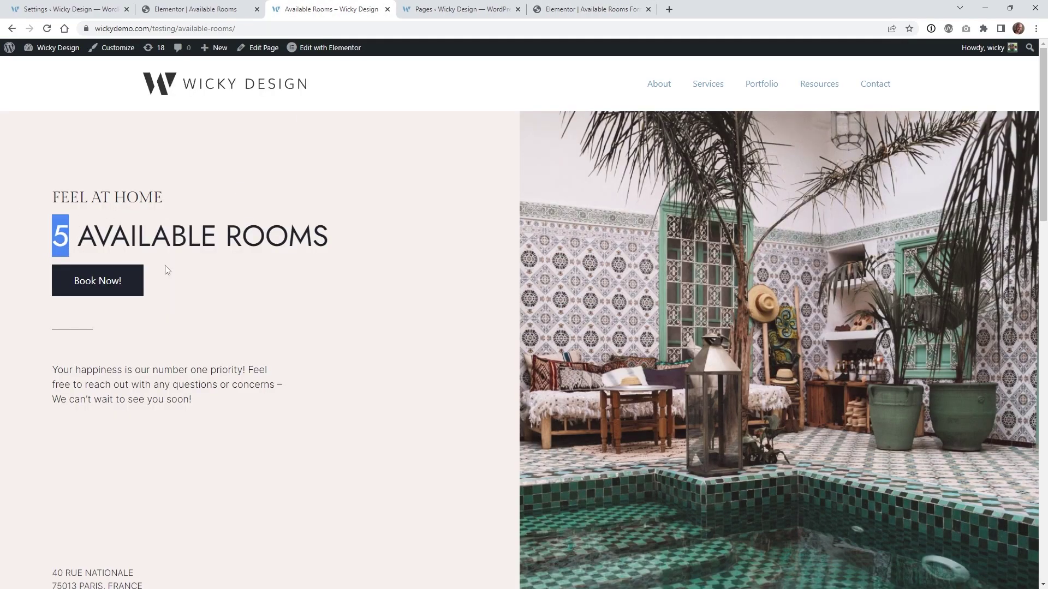
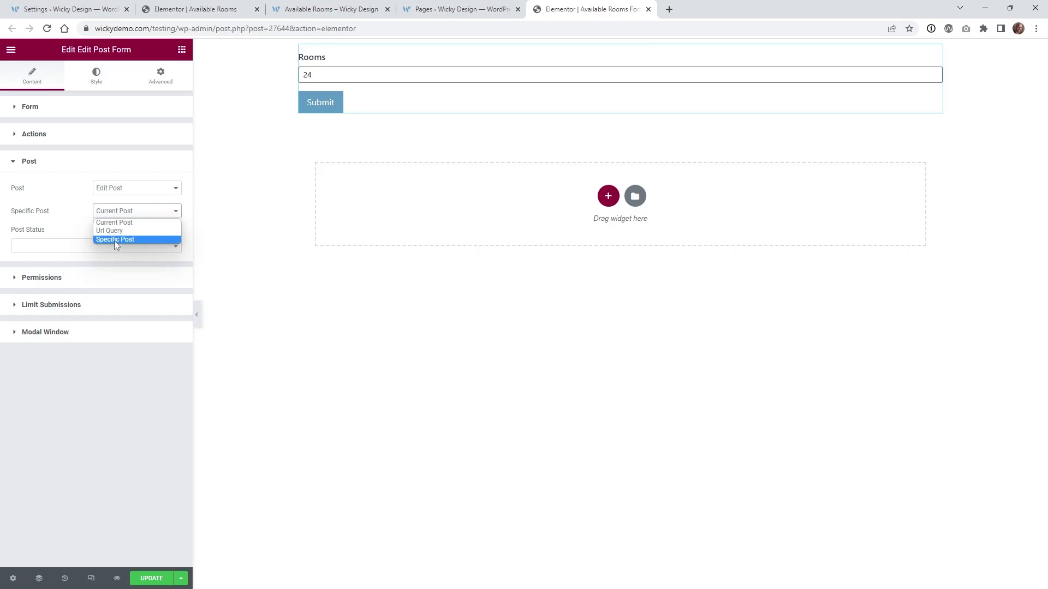
click(115, 240)
click(104, 236)
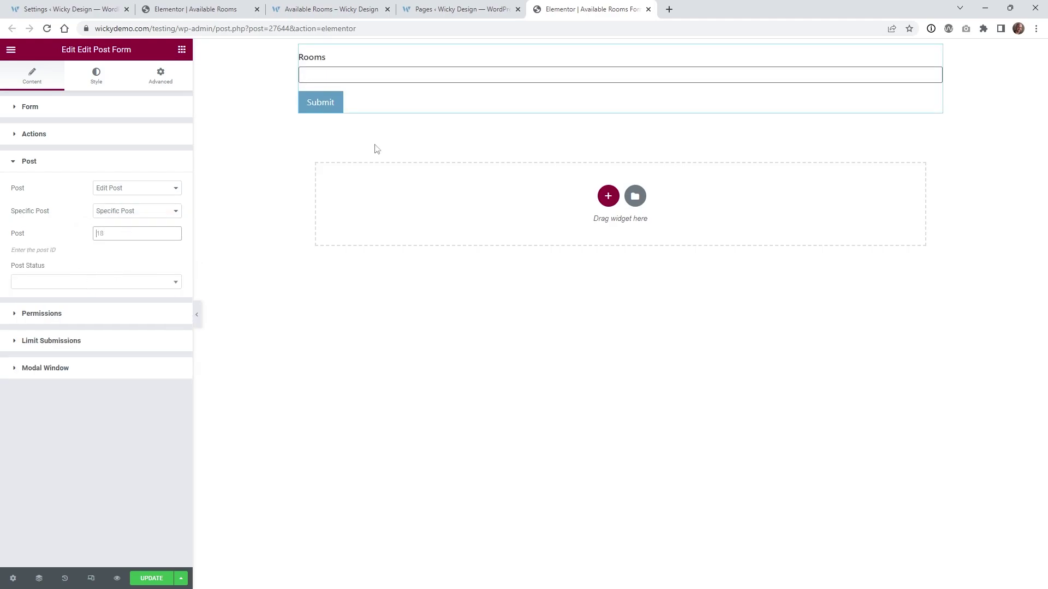
- Find the Available Rooms page's post ID in its edit address and enter 27628 as the form's post
click(334, 9)
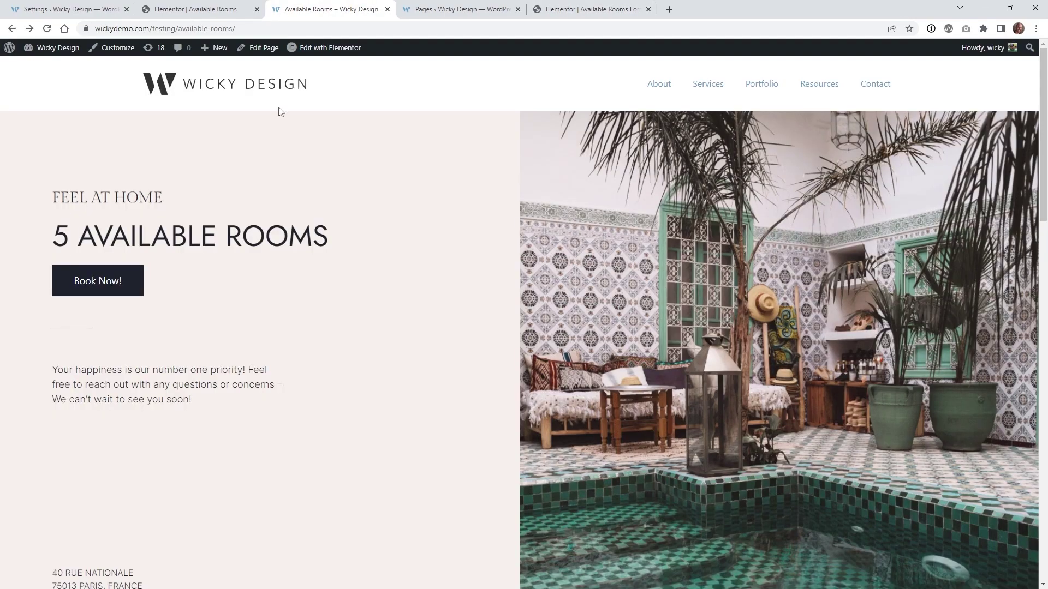
click(265, 53)
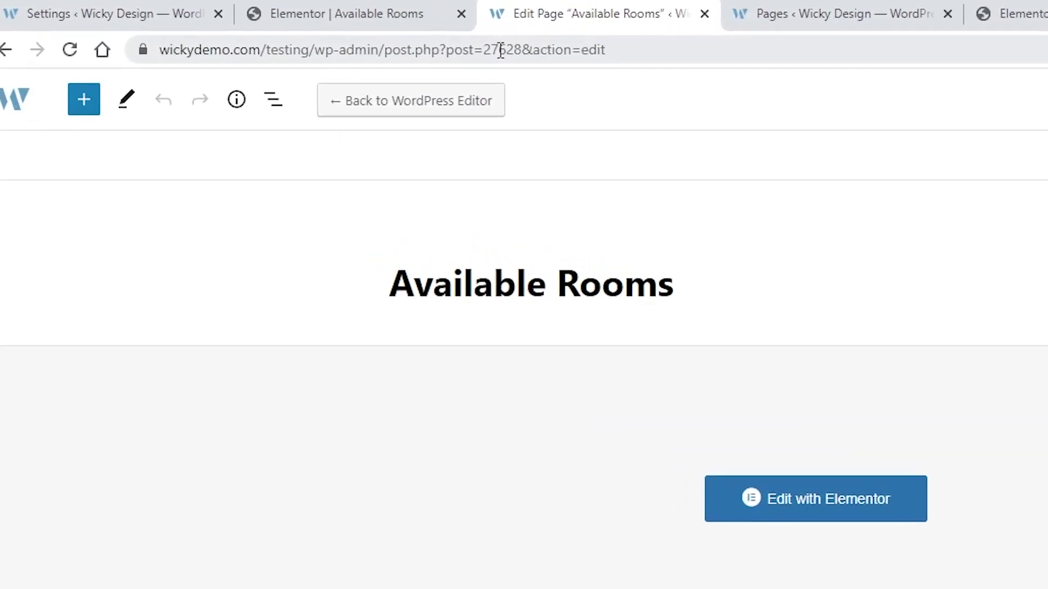
click(287, 31)
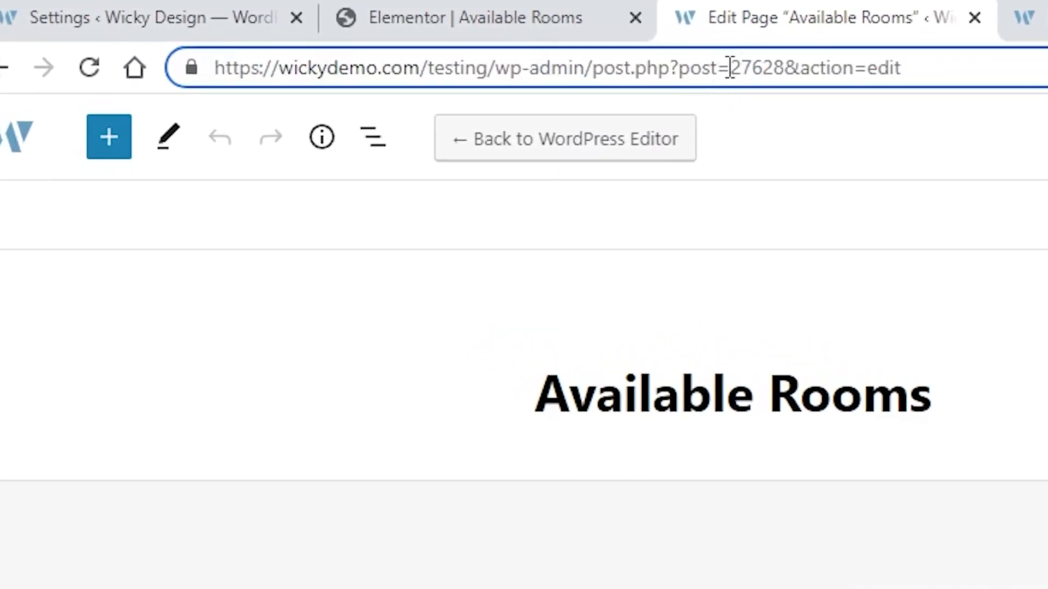
drag(730, 68, 787, 79)
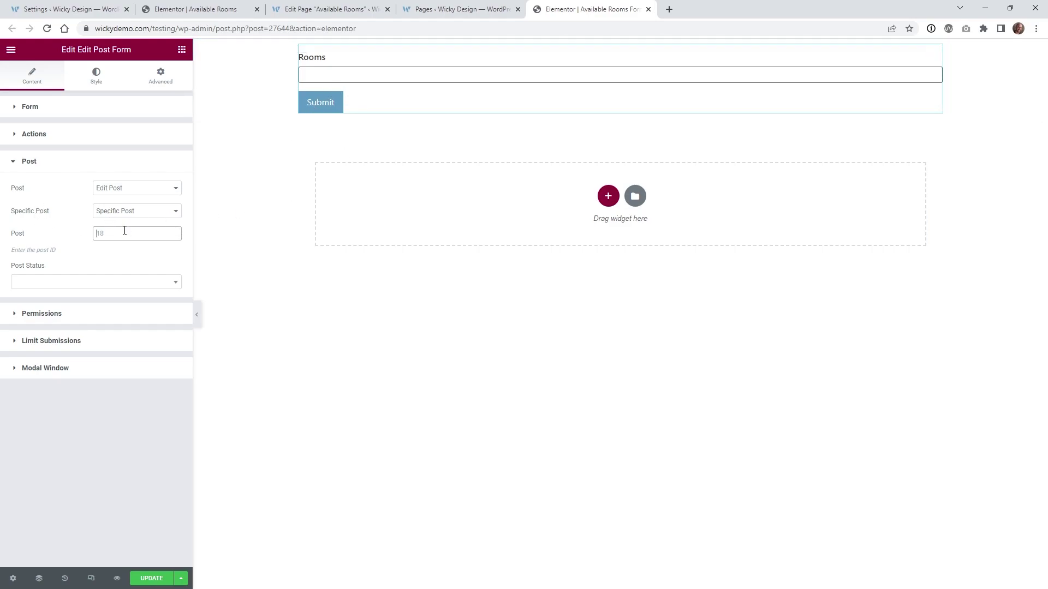
text(27628)
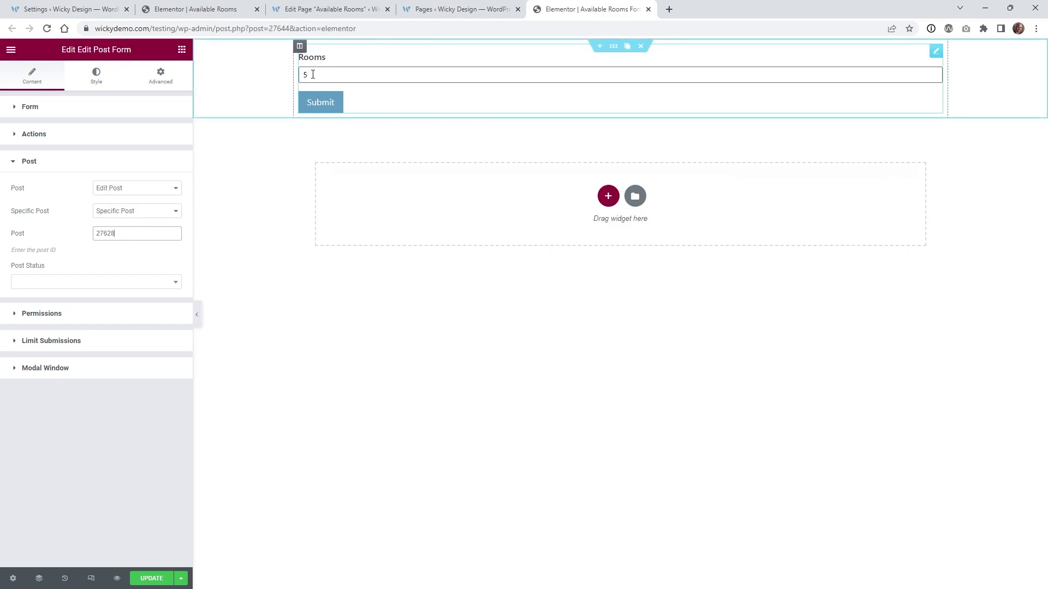
- Open the Available Rooms page in the WordPress editor, check its Rooms field and return to the form page
click(437, 10)
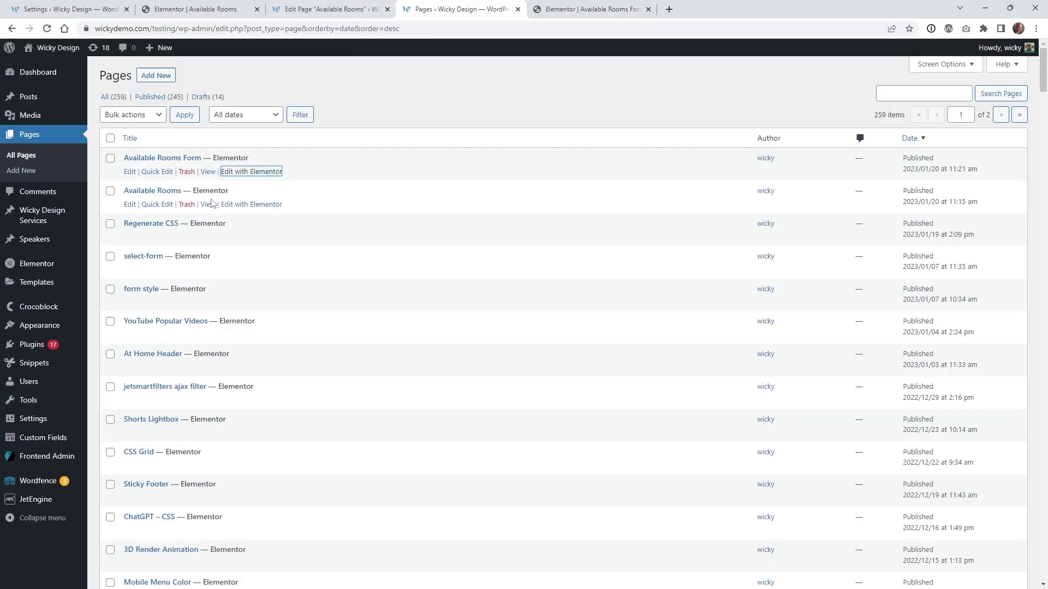
click(134, 204)
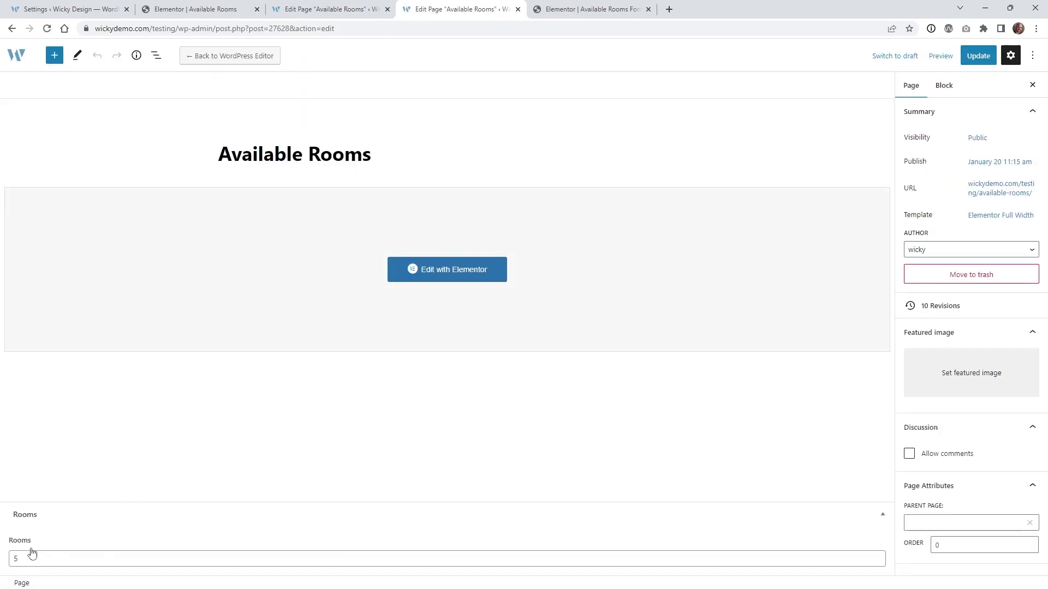
click(589, 9)
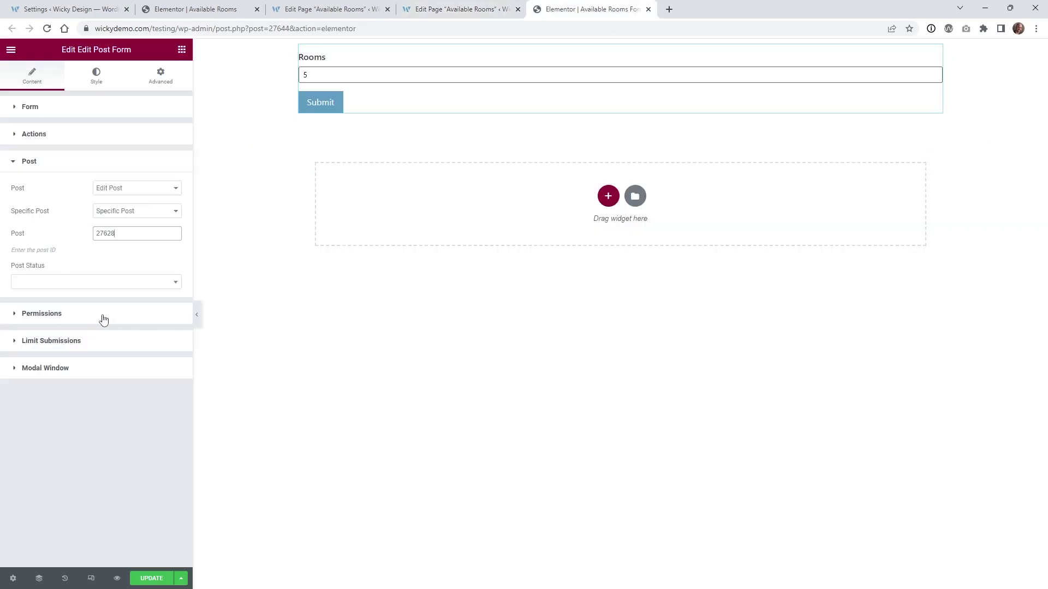
- Examine the form's submission limits and its redirect options after submitting
click(70, 343)
click(58, 138)
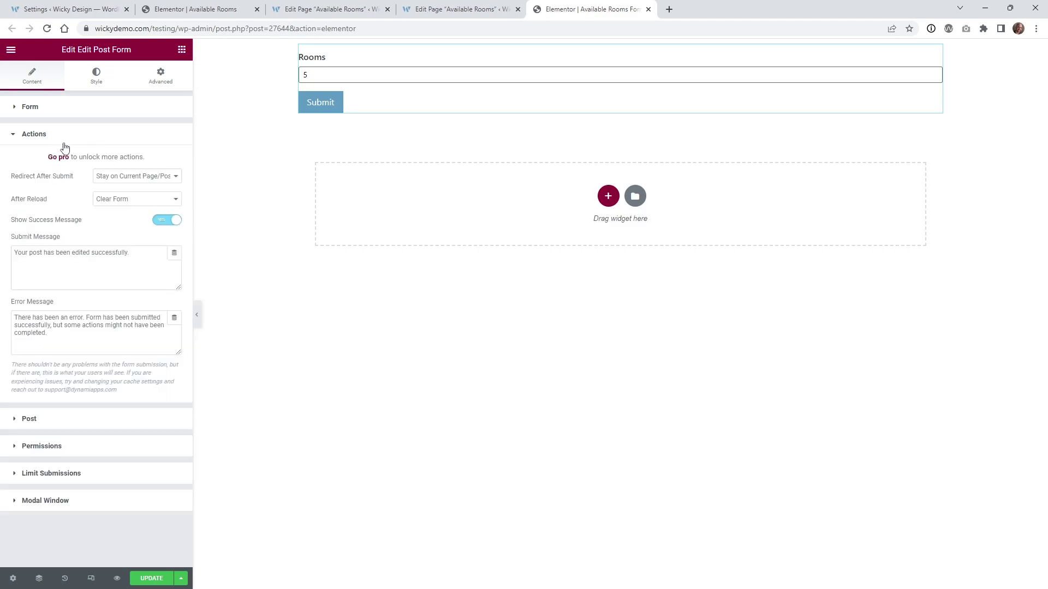
click(131, 177)
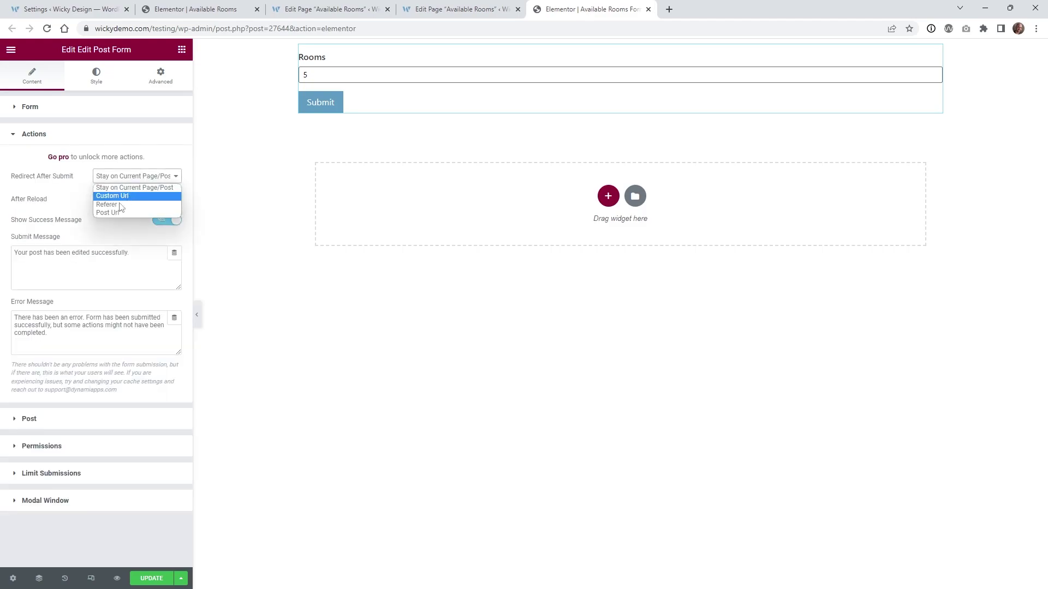
click(53, 206)
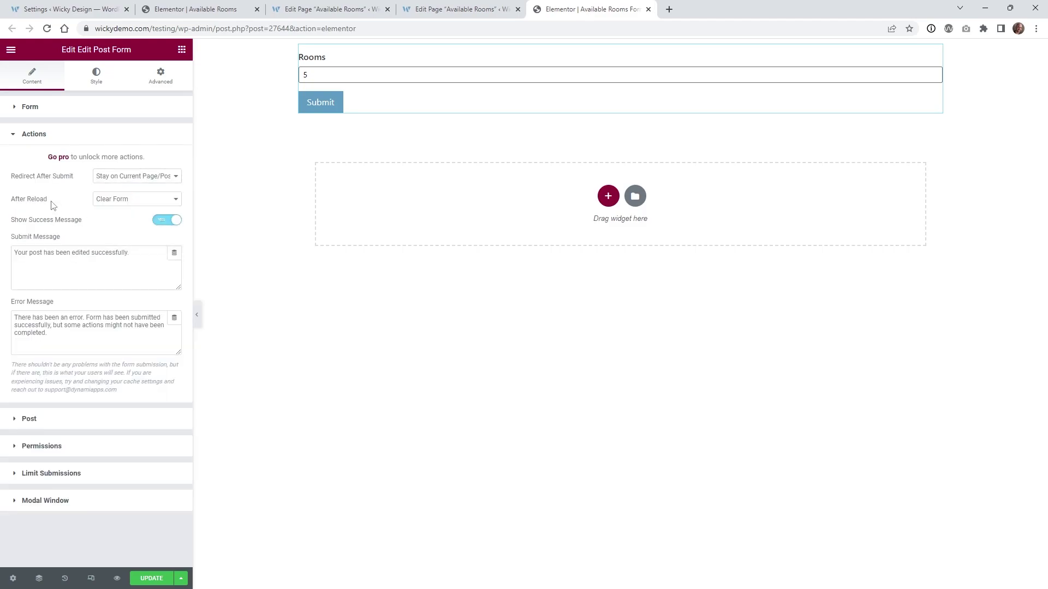
- Update the Available Rooms Form page and open its frontend view at the plain address without preview parameters
click(143, 581)
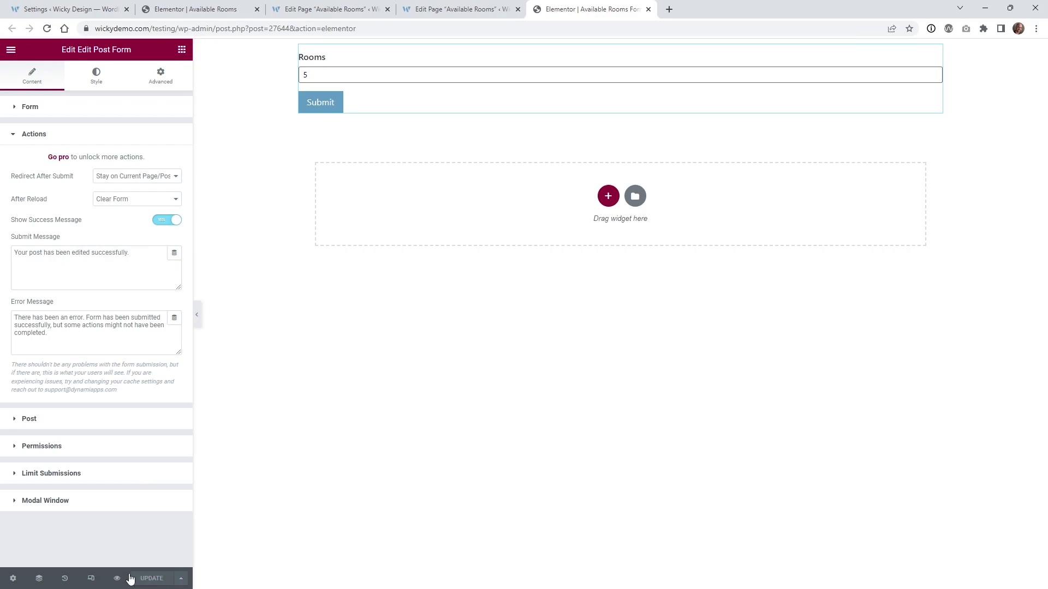
click(117, 579)
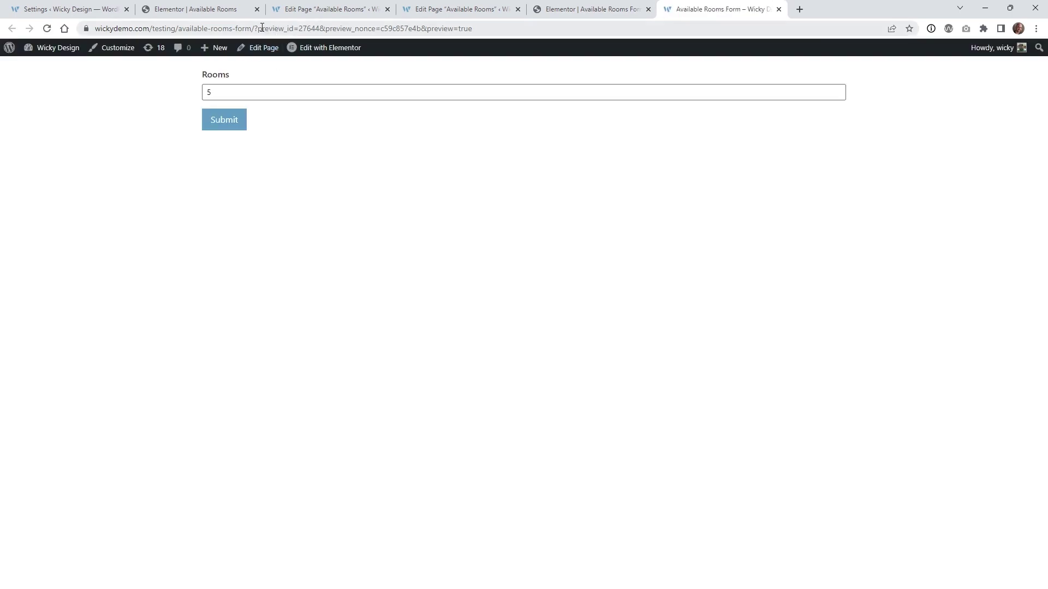
drag(254, 29, 586, 31)
key(BackSpace)
key(Return)
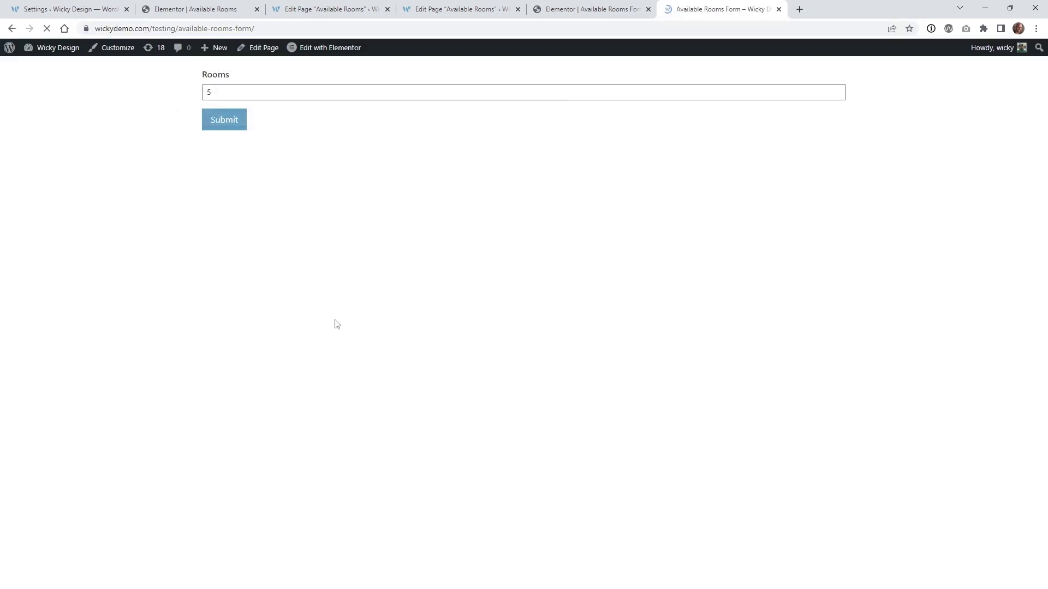
- Set Rooms to 30 in the frontend form and submit it
double_click(205, 92)
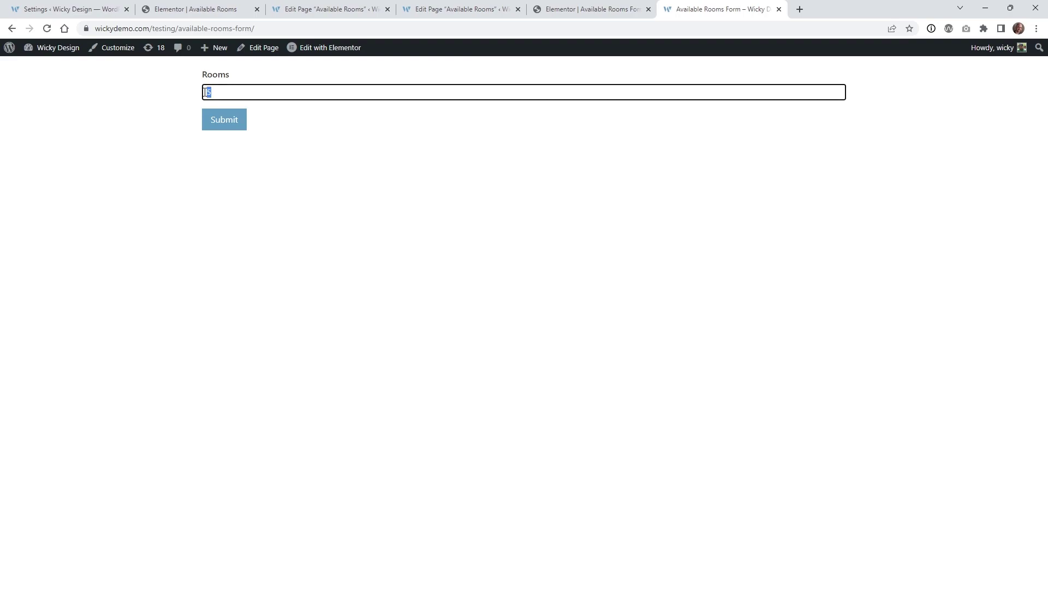
text(30)
click(243, 127)
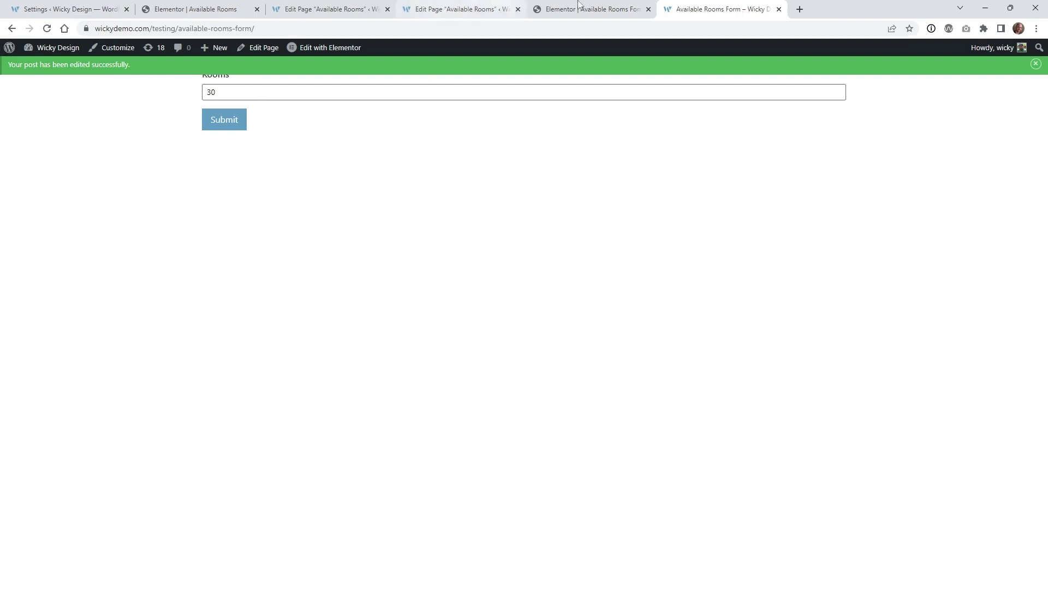
- Preview the Available Rooms page from Elementor at its plain address and check the room number in the heading after the form submission
click(611, 5)
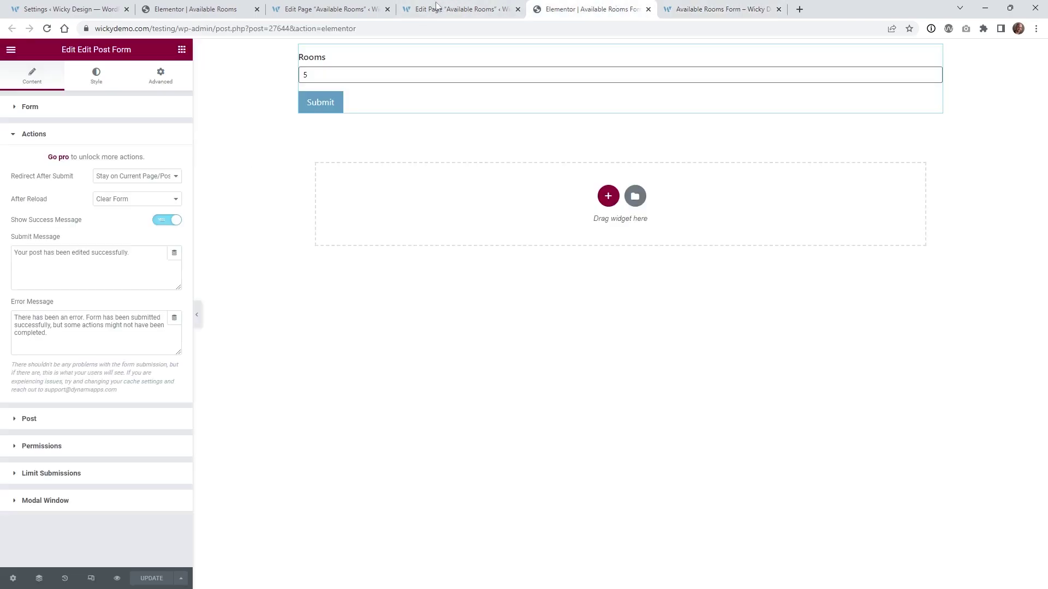
click(202, 8)
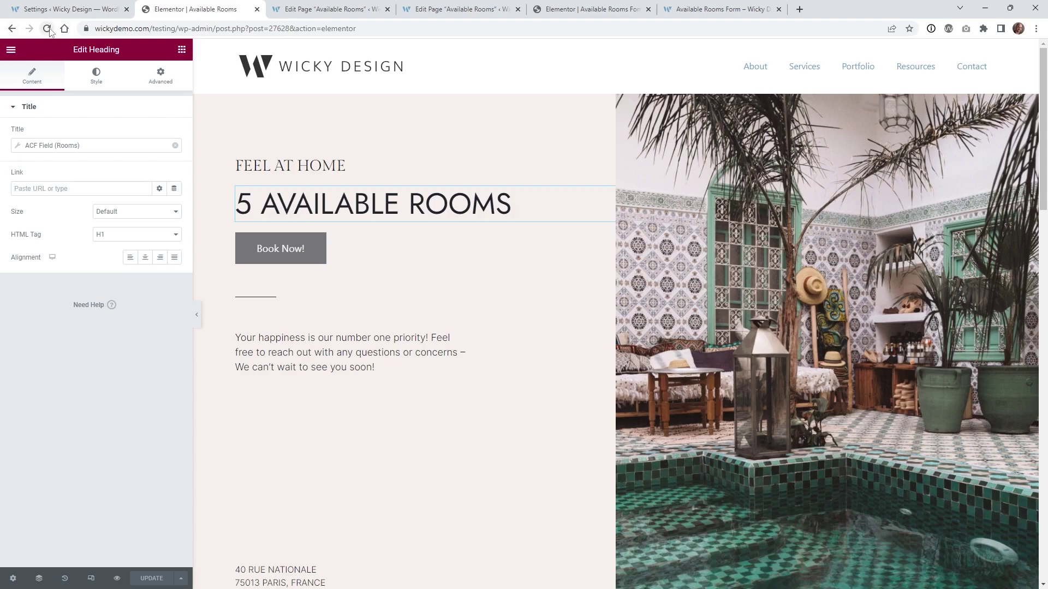
click(116, 579)
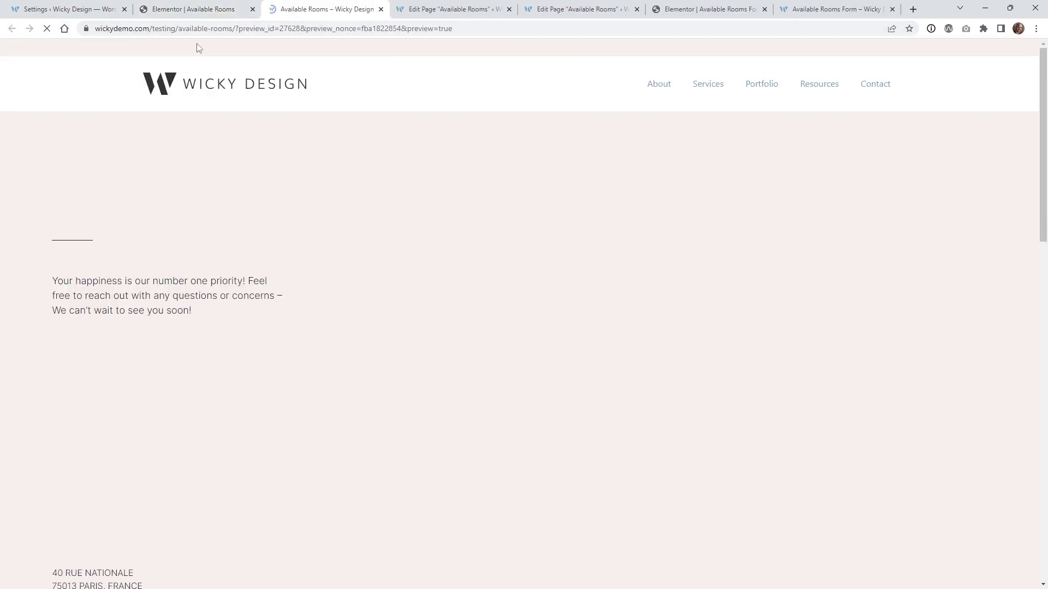
drag(263, 28, 662, 29)
key(BackSpace)
key(BackSpace)
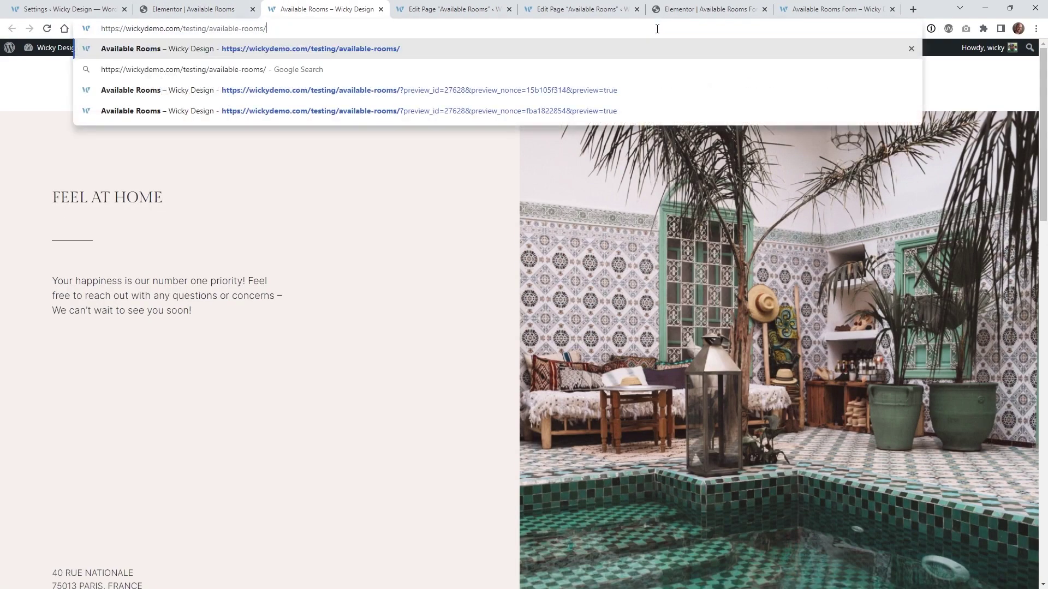
key(Return)
drag(86, 236, 52, 236)
- Close the Available Rooms Elementor tab and the leftover page editing tabs
click(229, 9)
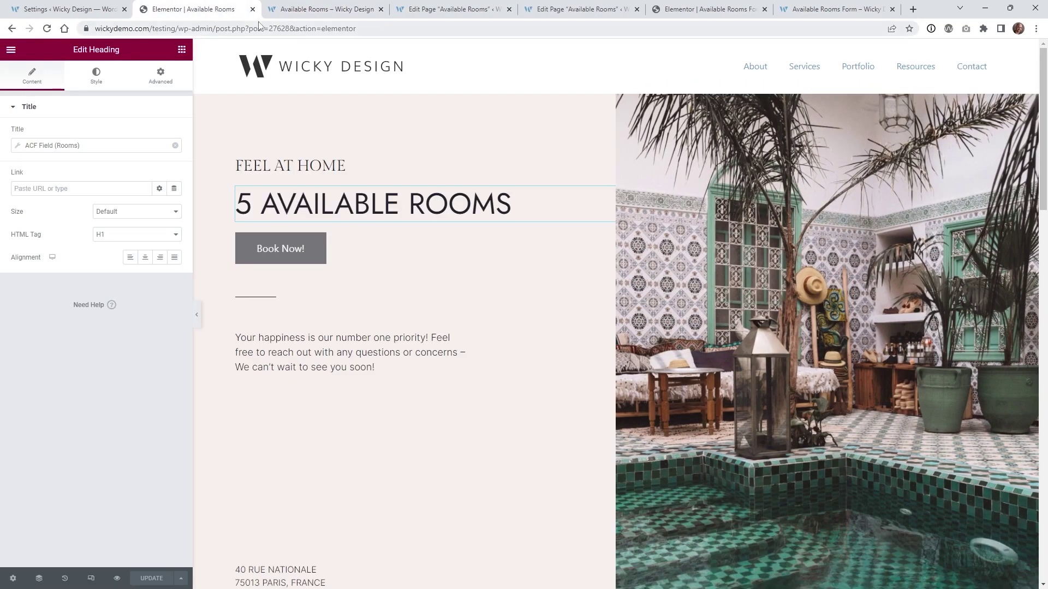
click(252, 9)
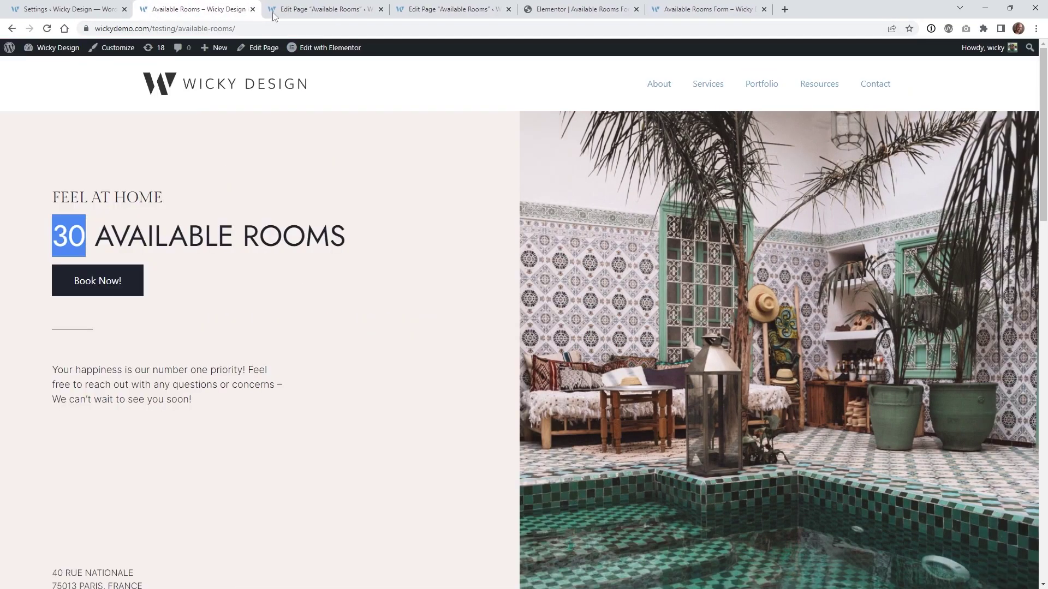
click(381, 10)
click(381, 9)
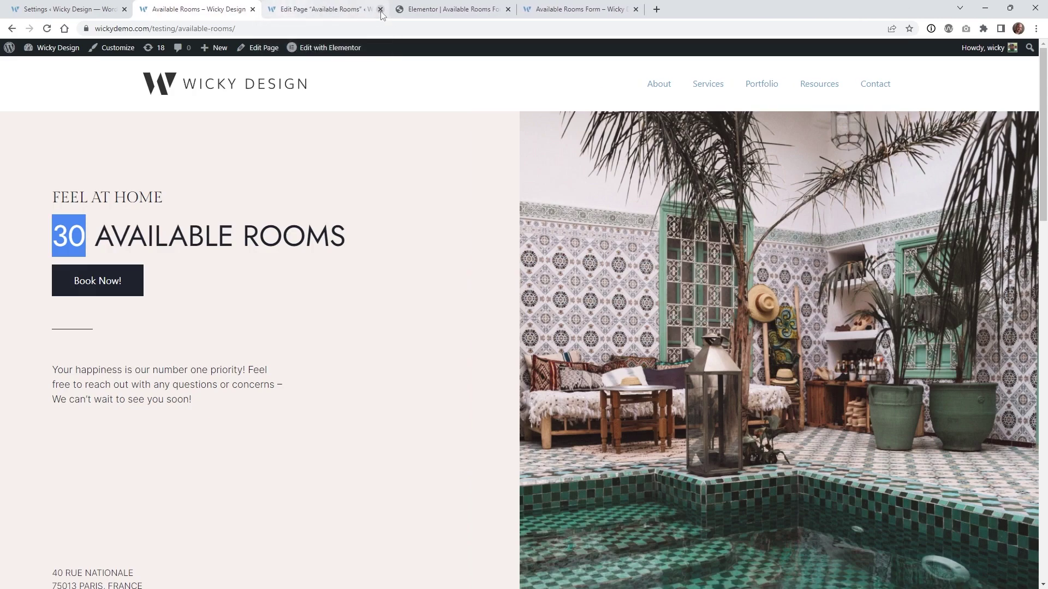
click(381, 9)
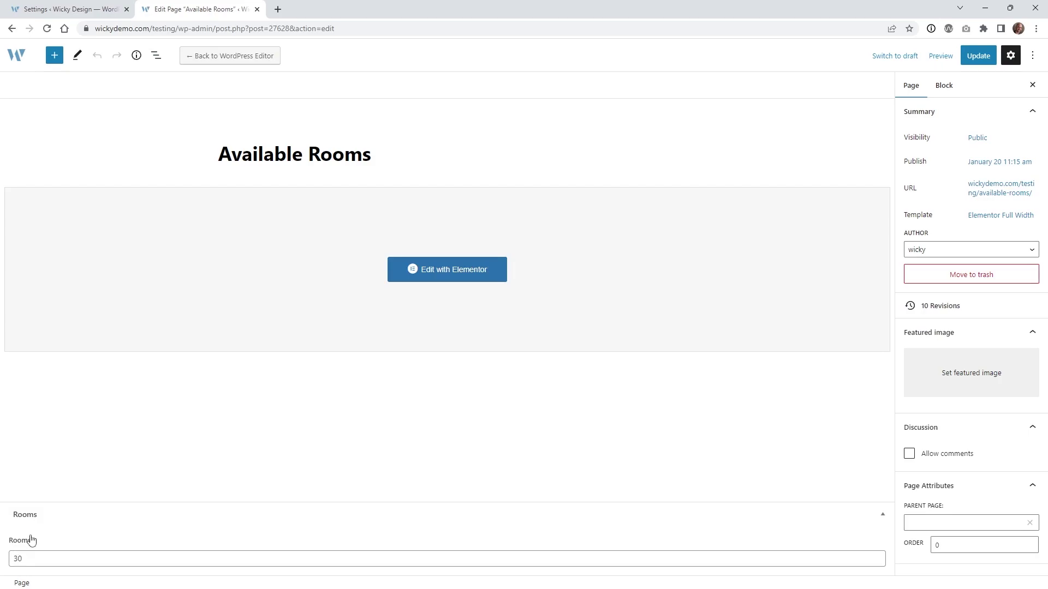
- Try entering 10 in the Rooms field of the Available Rooms page in the WordPress editor
click(42, 562)
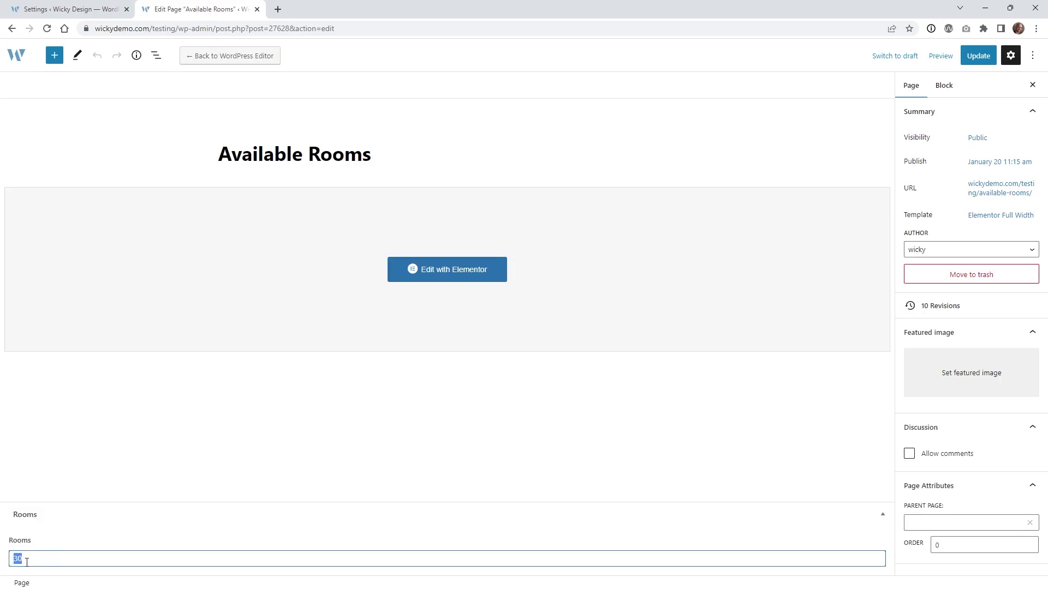
text(10)
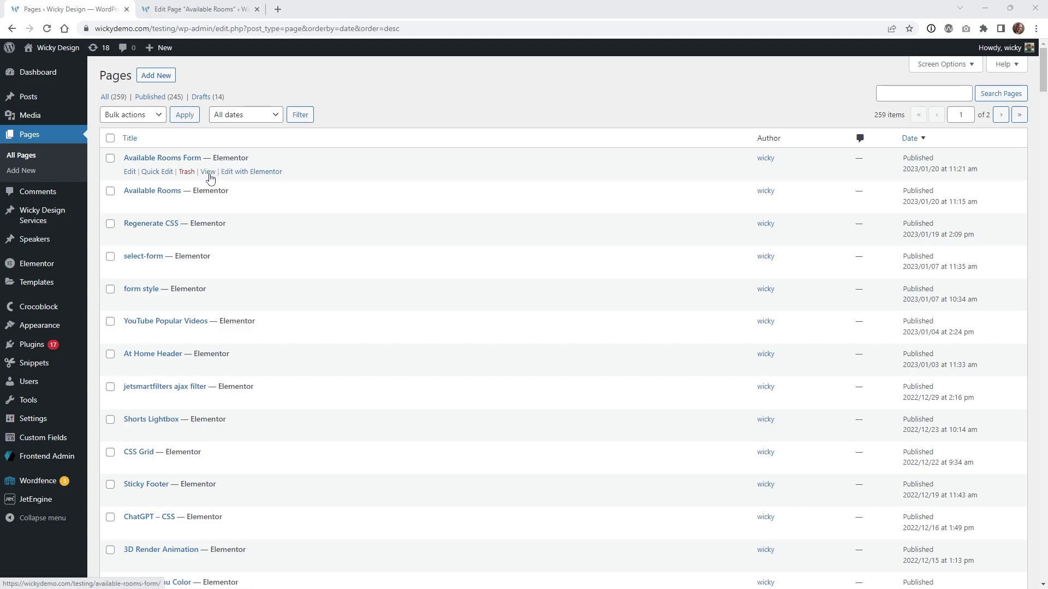
- View the Available Rooms Form page in an incognito window to check it as a logged-out visitor, then close that window
right_click(210, 178)
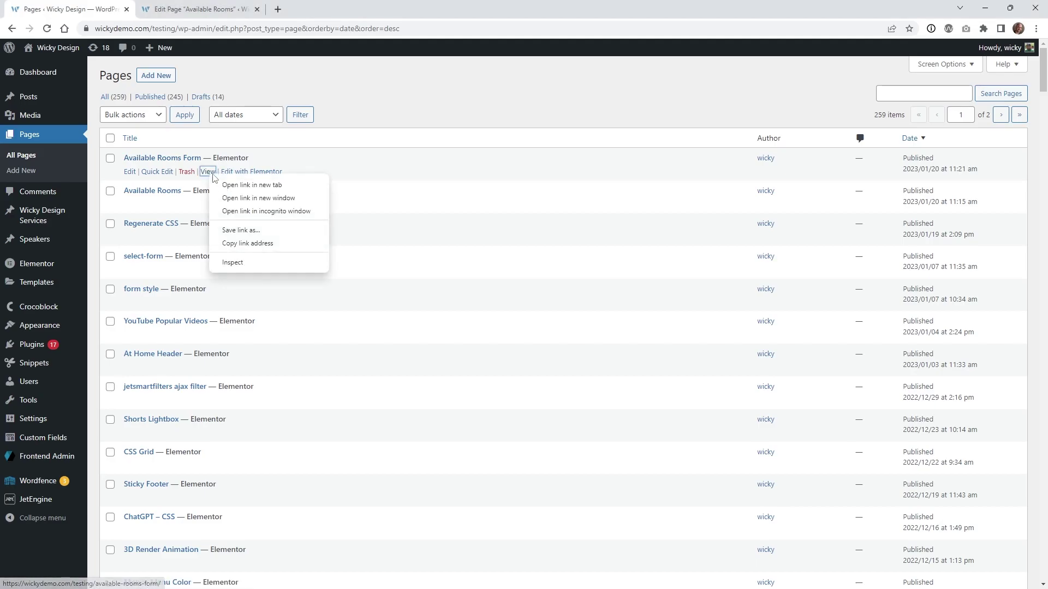
click(264, 211)
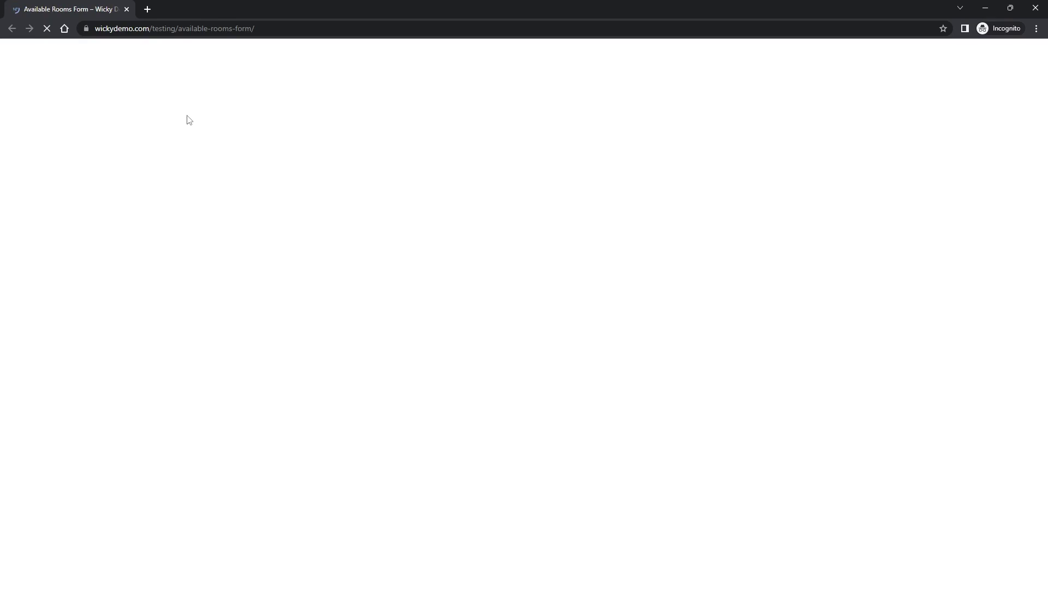
click(1035, 8)
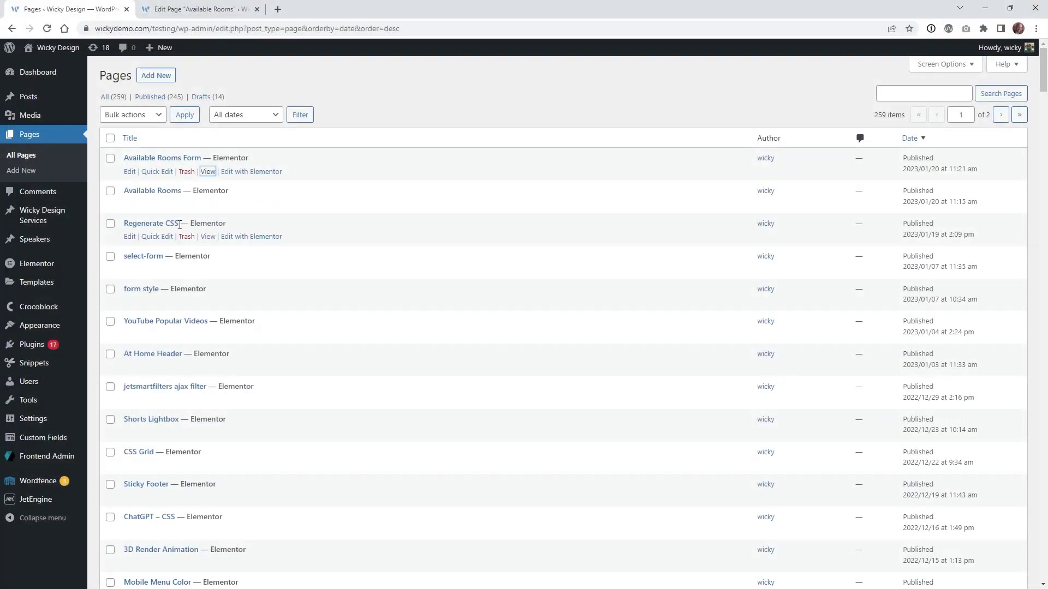
- Reopen the Available Rooms Form page in Elementor, close the page editing tab and open the Edit Post Form widget's settings
right_click(243, 175)
click(267, 179)
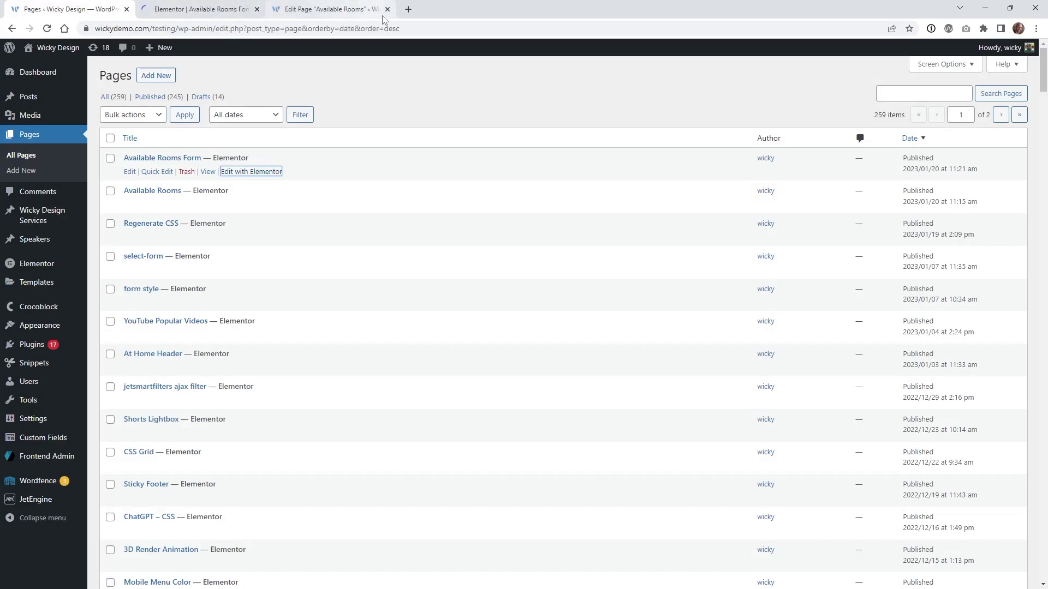
click(387, 9)
click(201, 9)
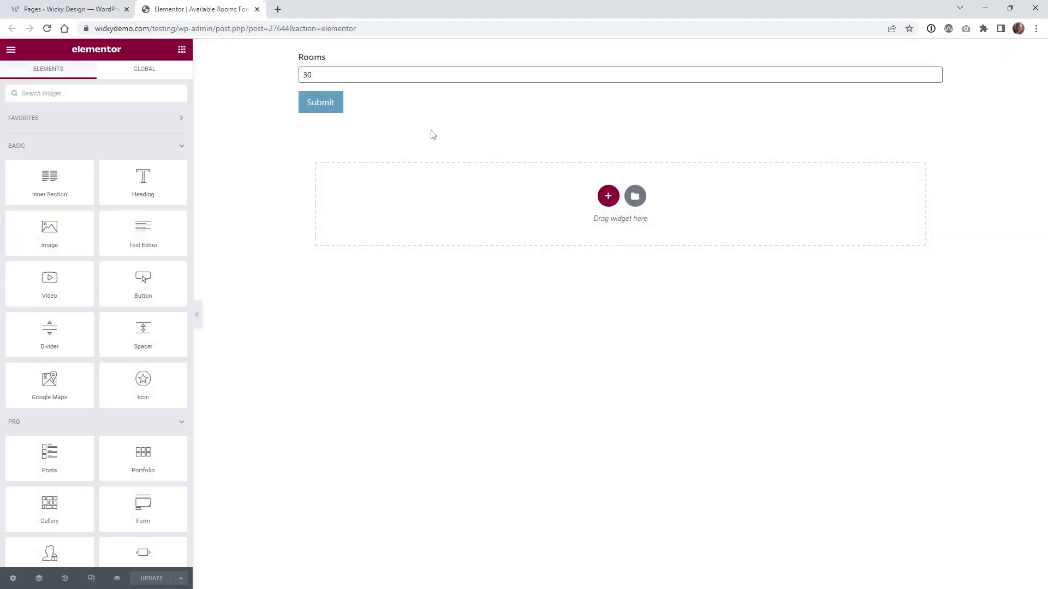
click(937, 52)
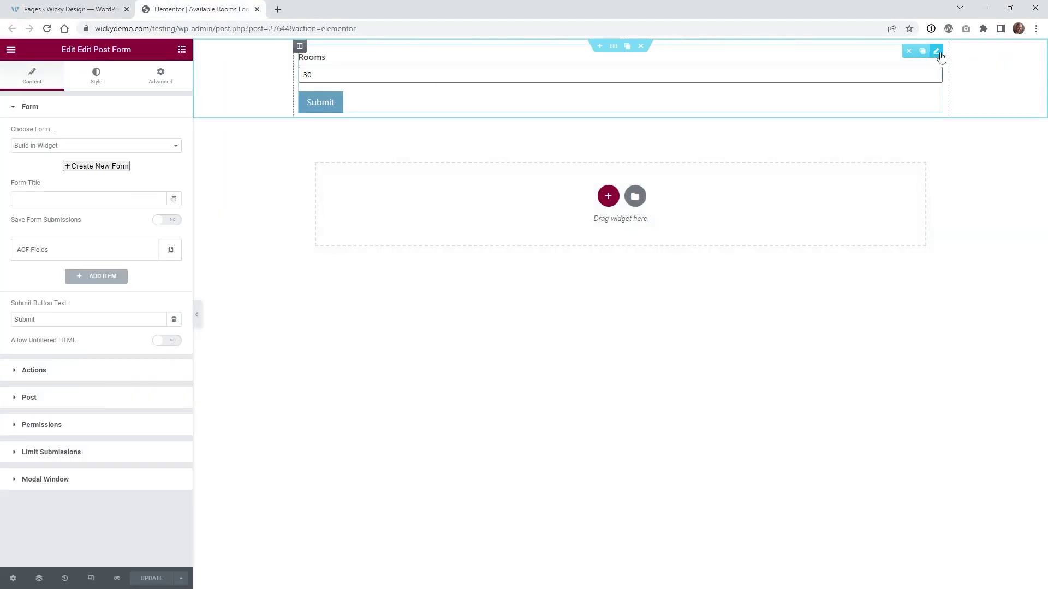
- Set the form's Who Can See This permission to All Users and update the Available Rooms Form page
click(43, 108)
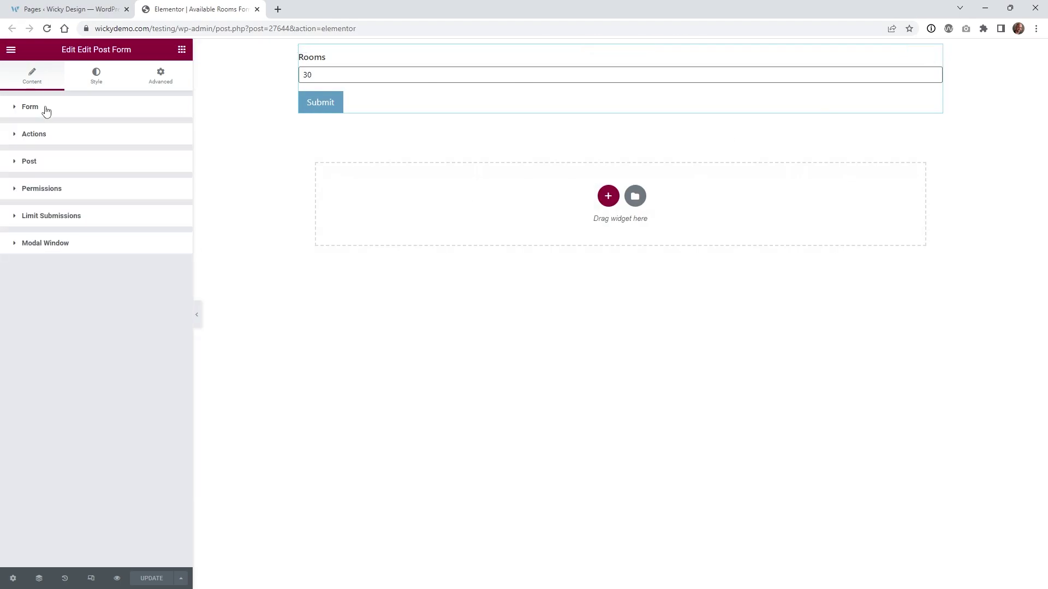
click(49, 191)
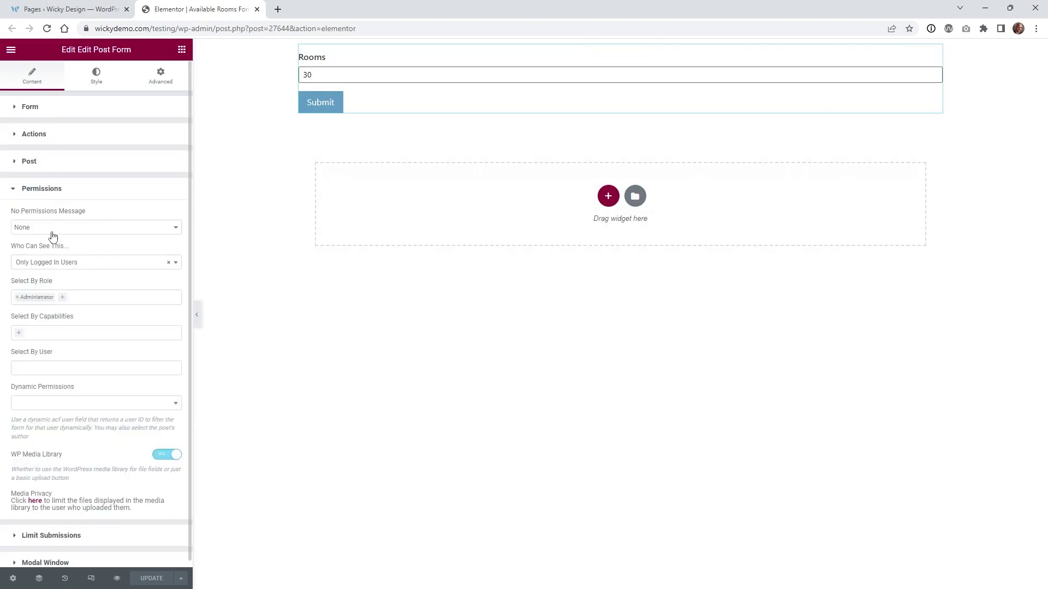
click(40, 265)
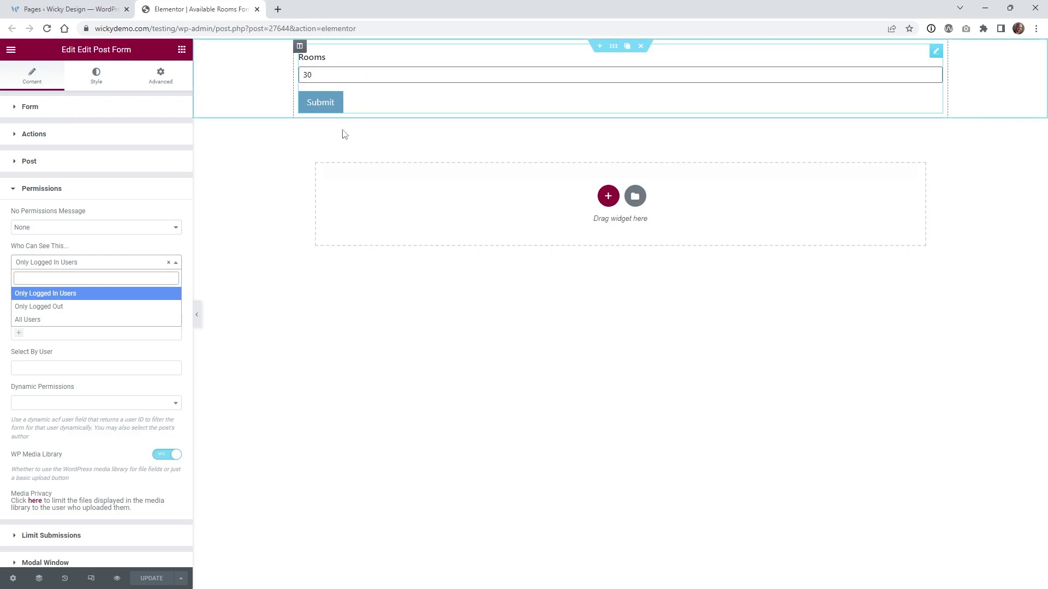
click(43, 320)
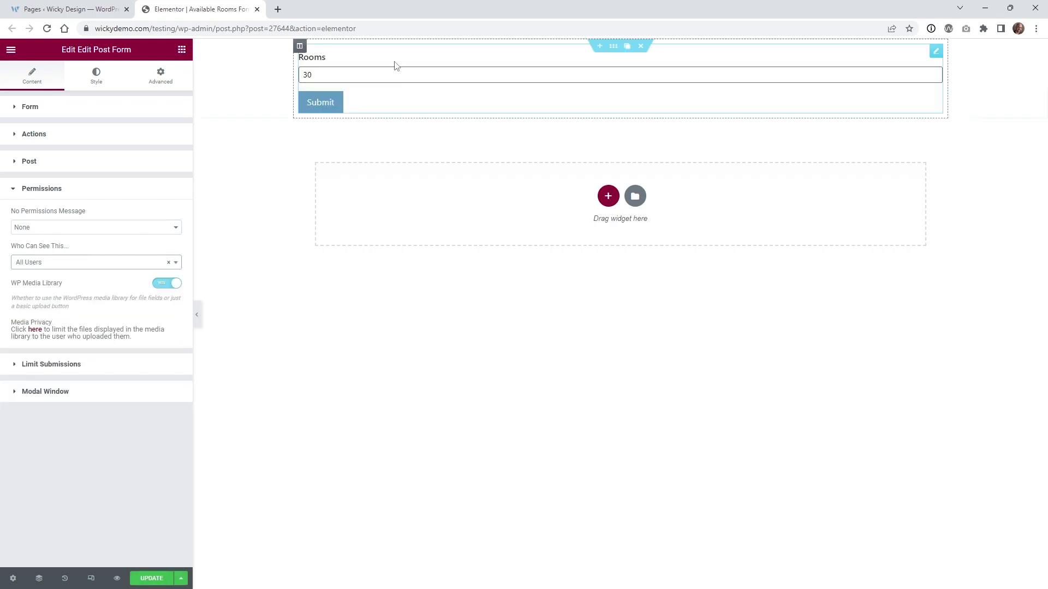
click(149, 580)
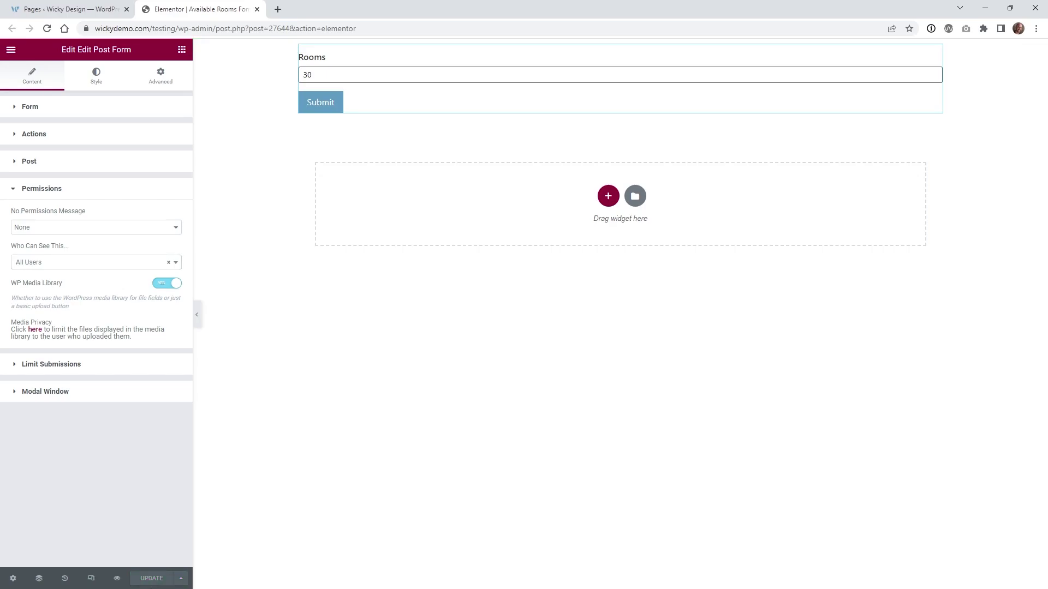
- Submit 4 in the Rooms field of the Available Rooms Form page in an incognito window, and close that window
click(87, 10)
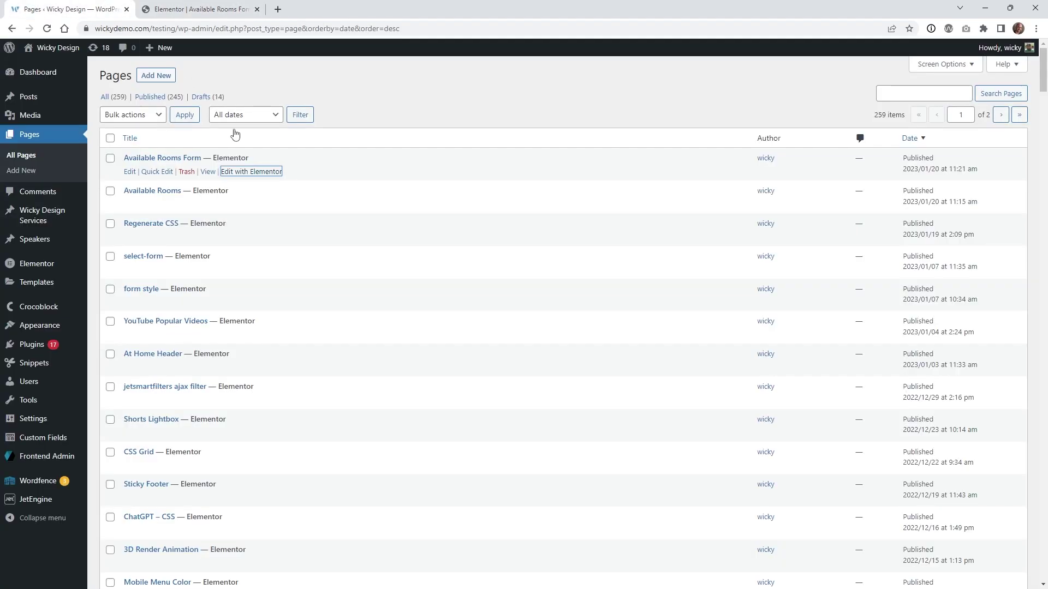
right_click(207, 175)
click(267, 210)
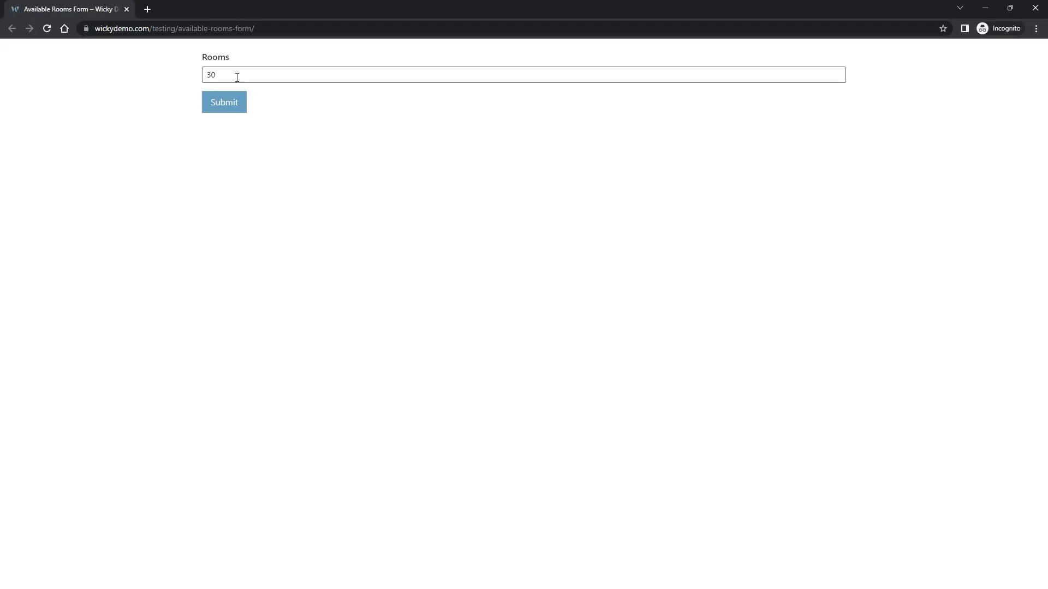
drag(237, 77, 200, 80)
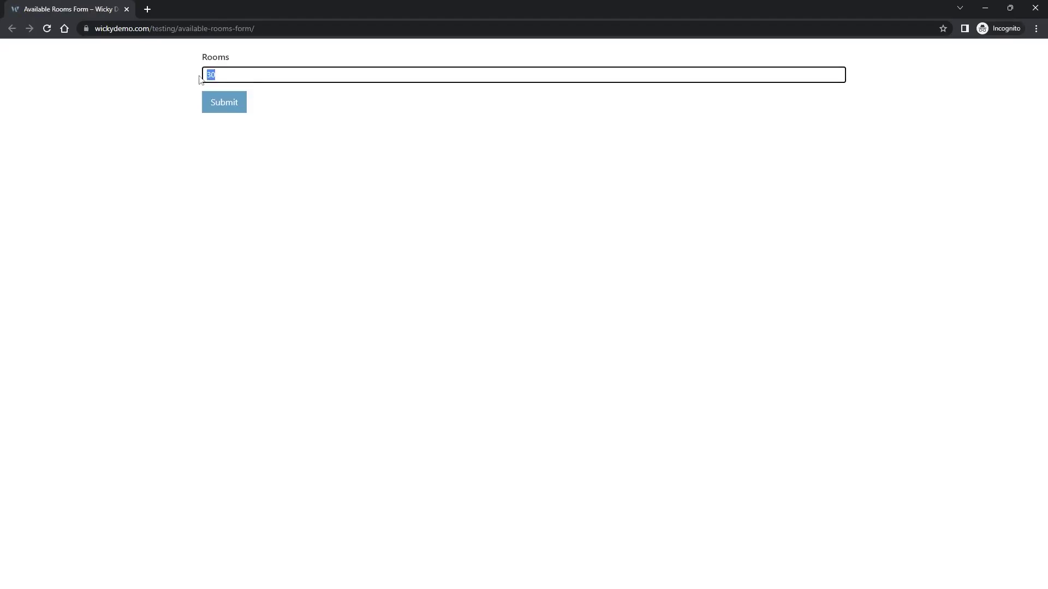
text(4)
click(231, 112)
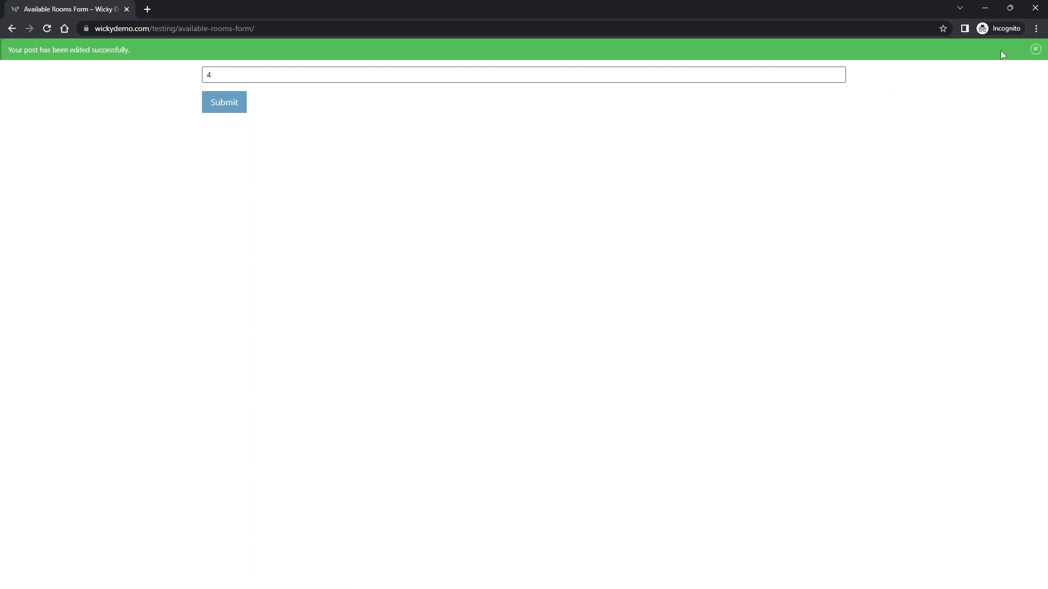
click(1034, 8)
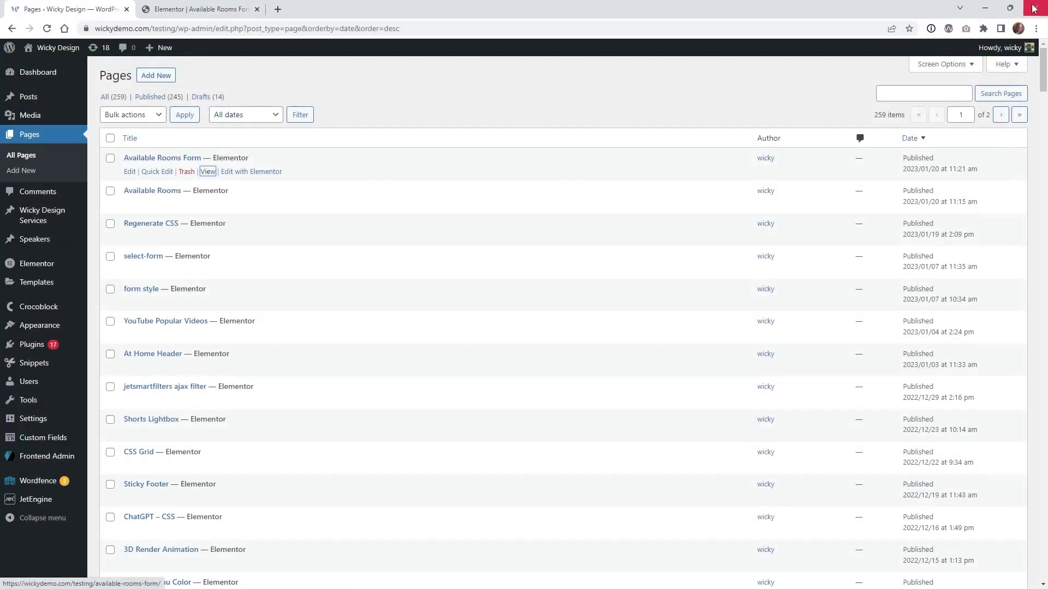
- View the Available Rooms page in a new tab to check its room count, and return to the Elementor editor
right_click(209, 210)
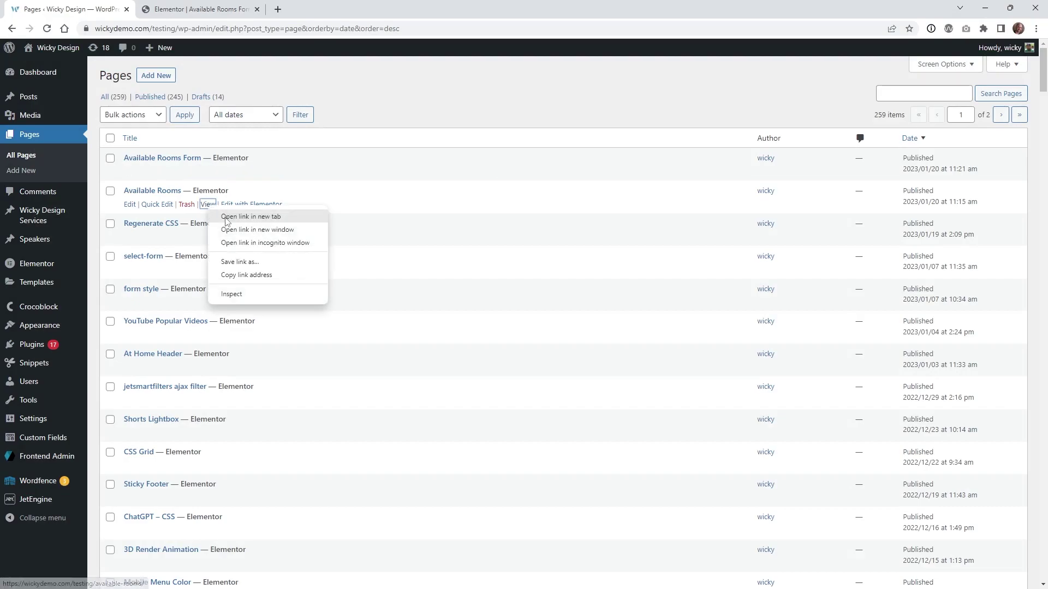
click(232, 215)
click(327, 9)
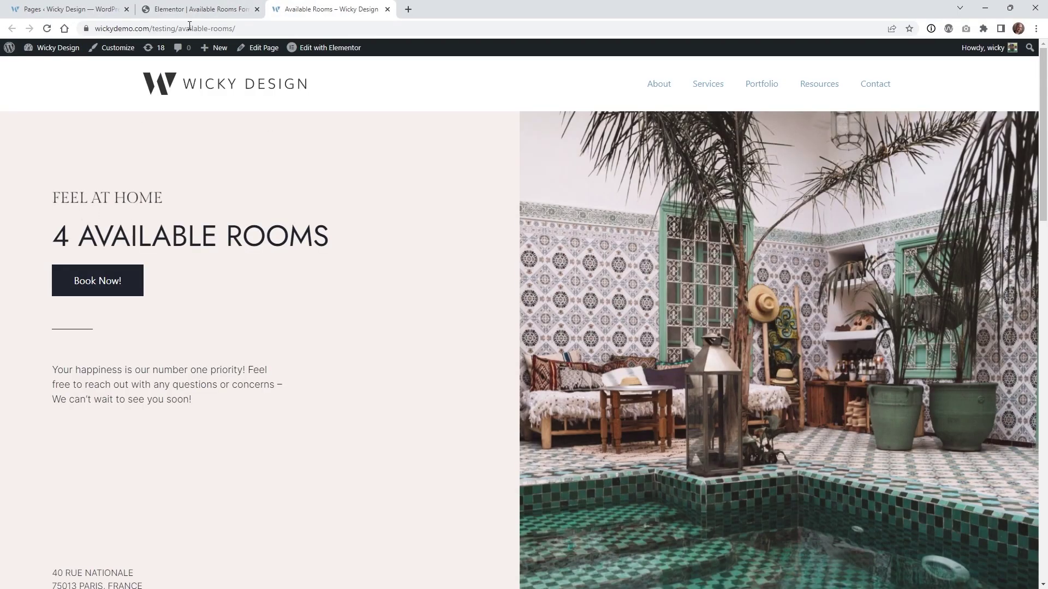
click(190, 6)
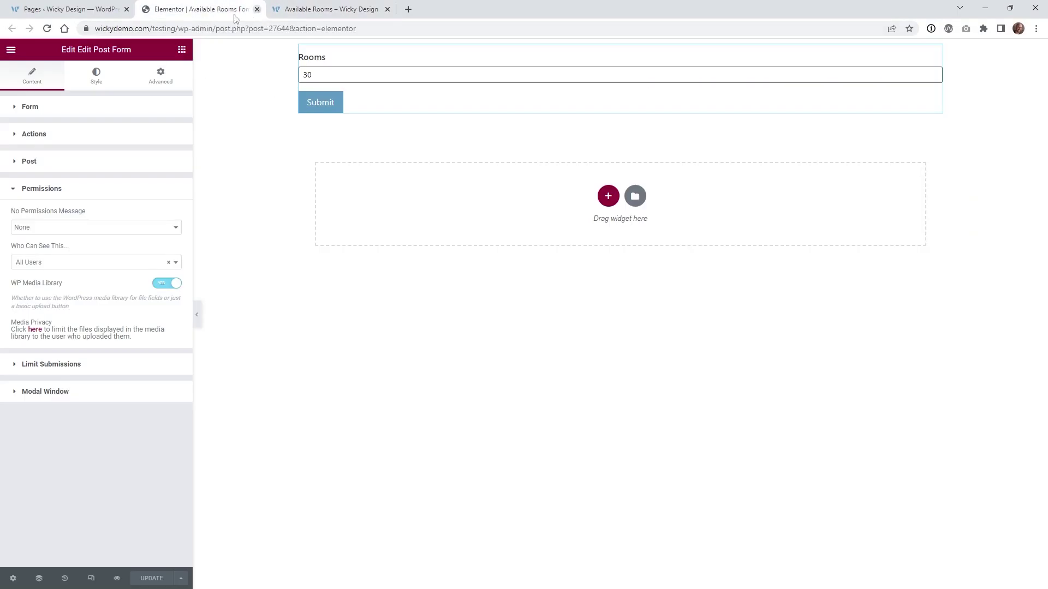
- Password-protect the Available Rooms Form page by entering a page password in Quick Edit and updating it
click(87, 9)
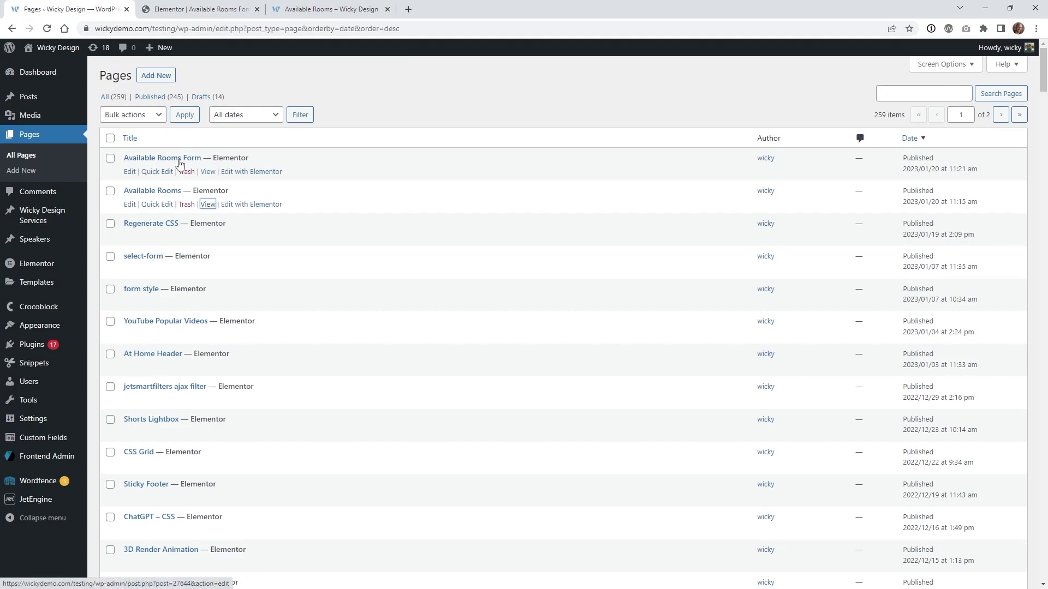
click(158, 172)
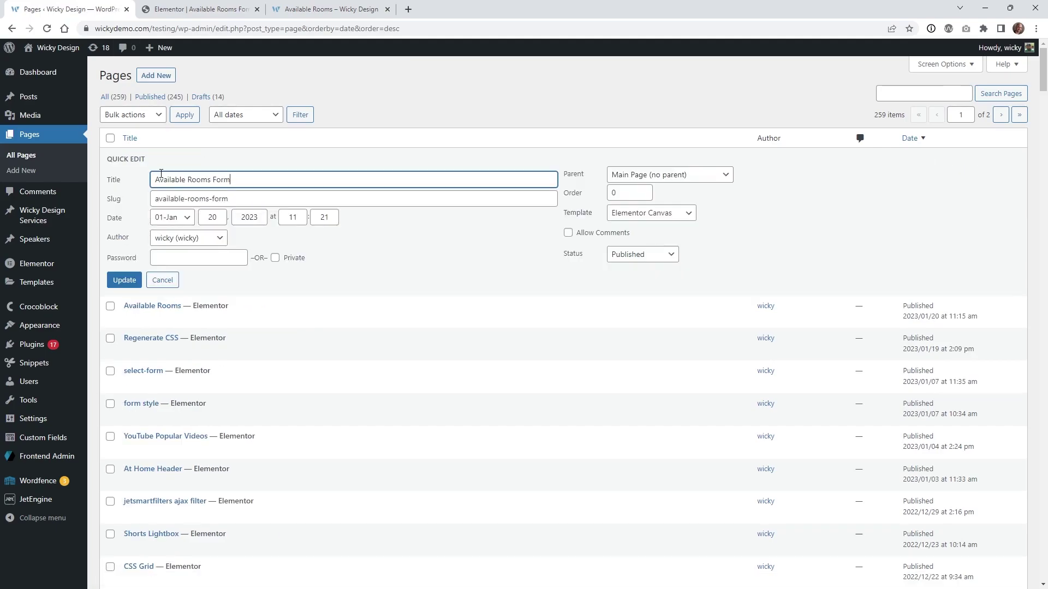
click(187, 252)
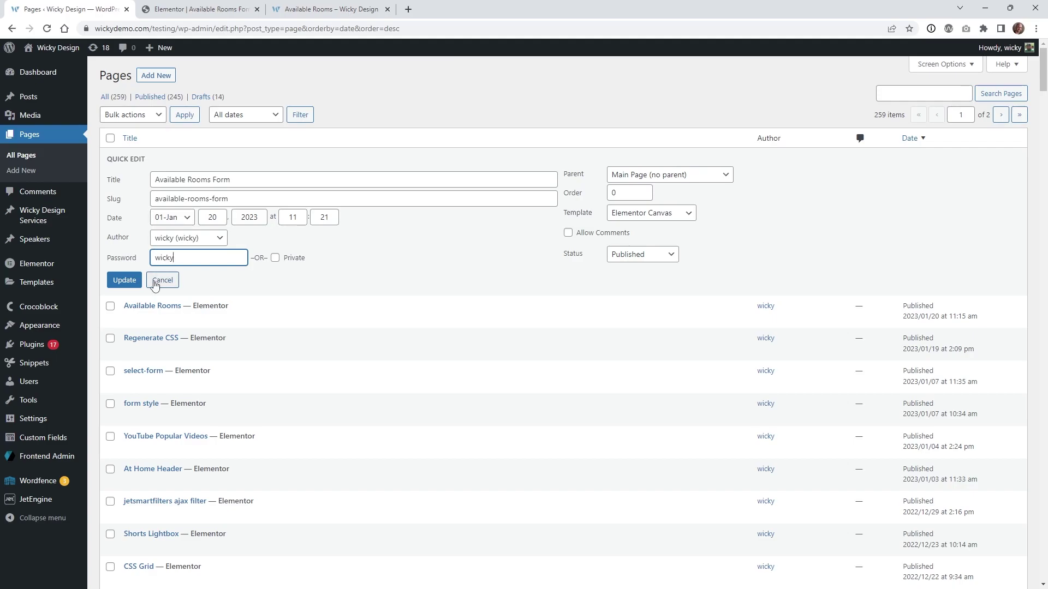
click(118, 280)
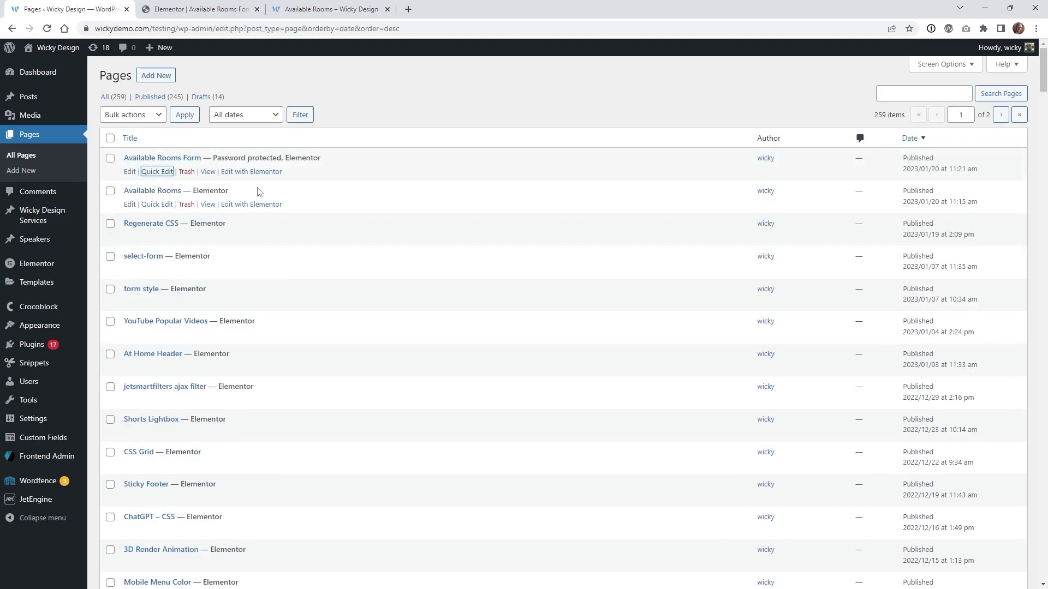
- Open the Available Rooms Form page in an incognito window and unlock it by entering the page password
right_click(211, 173)
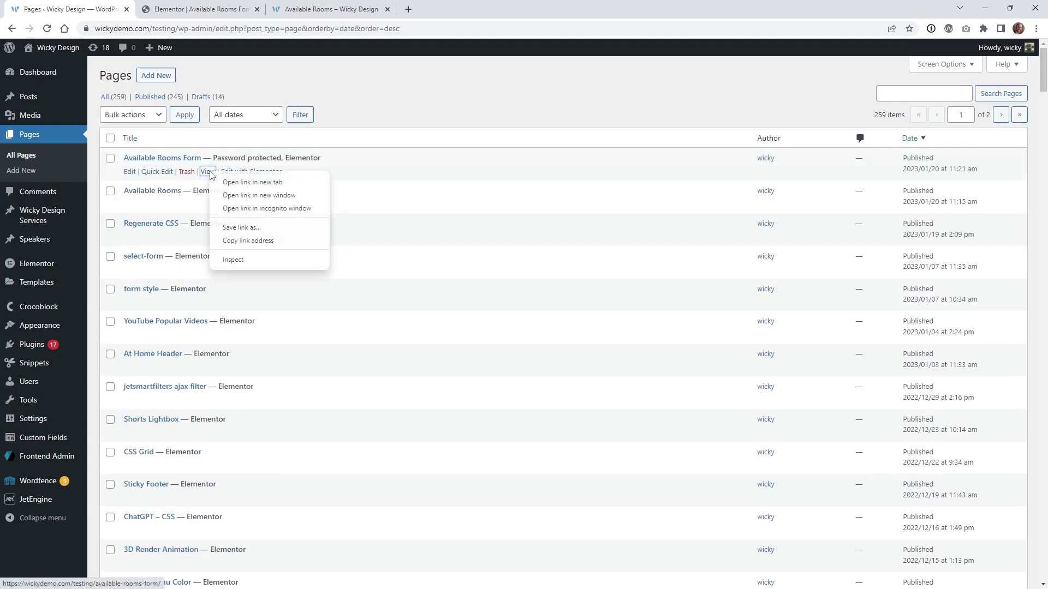
click(249, 208)
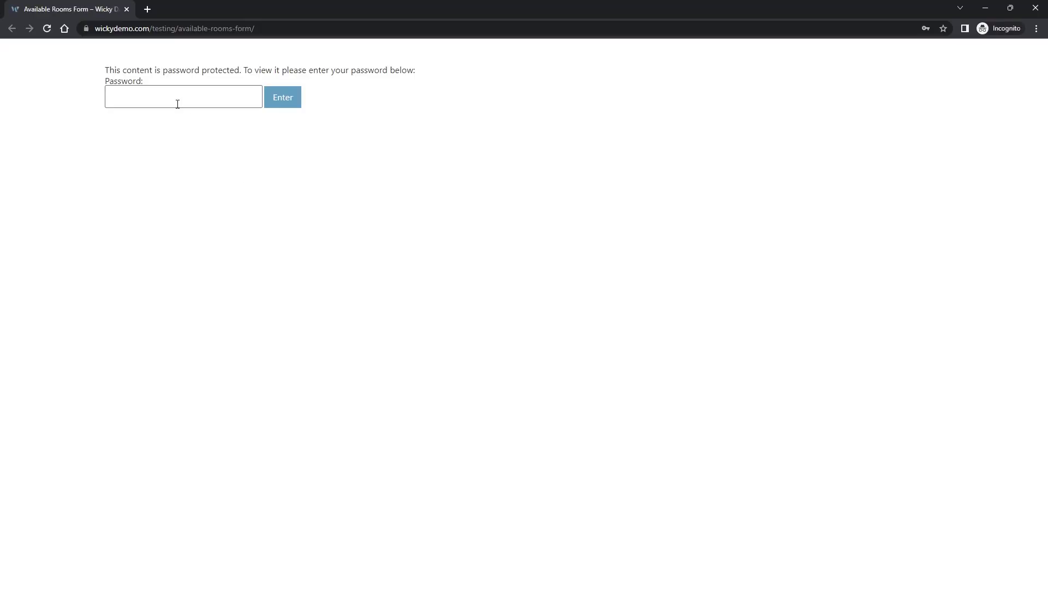
click(168, 96)
click(101, 197)
click(141, 94)
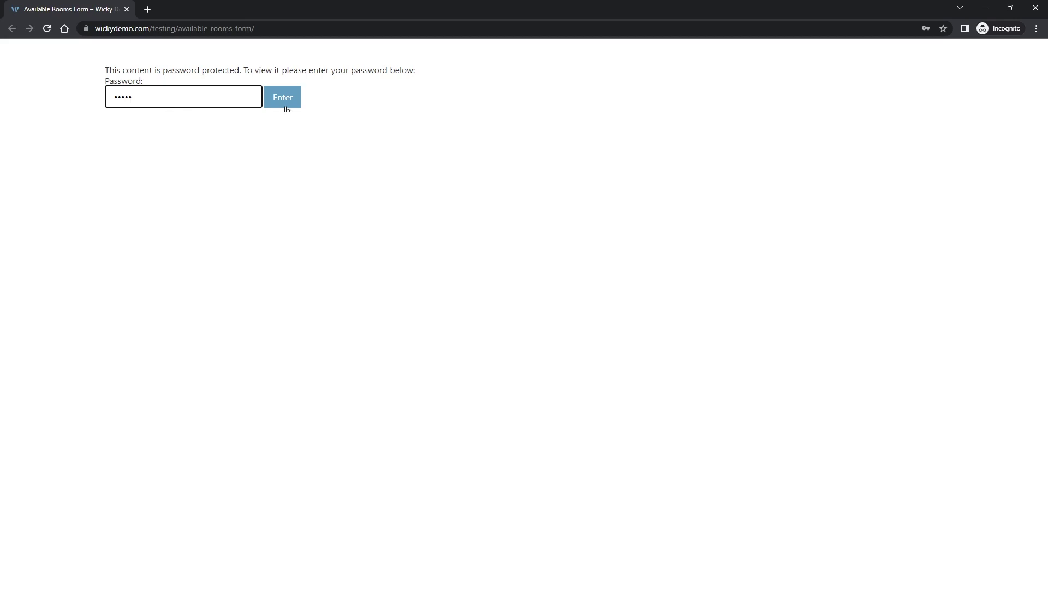
click(287, 108)
click(154, 98)
click(290, 105)
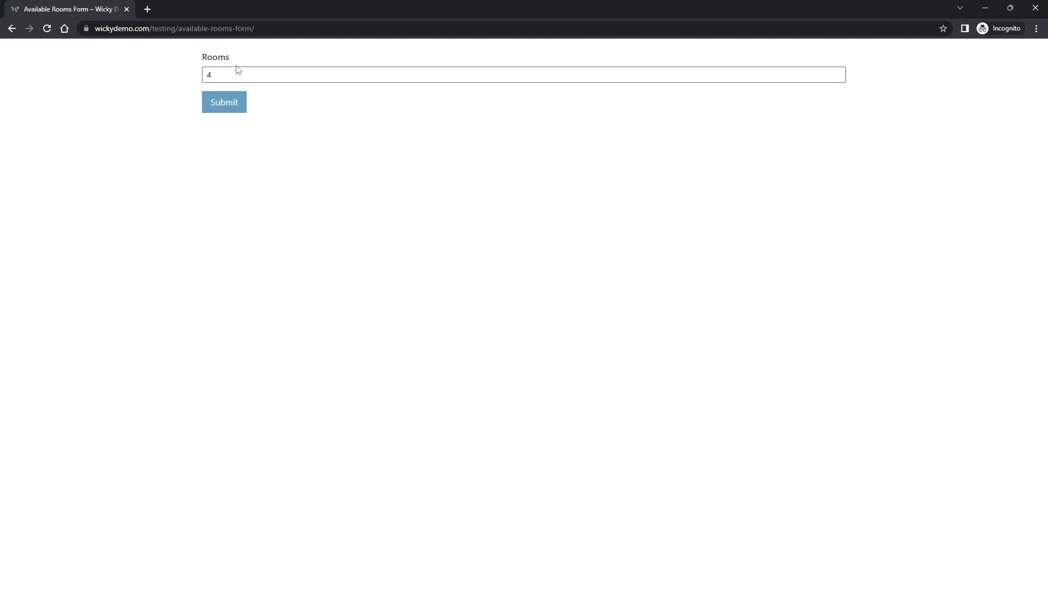
- Set the Rooms field to 8 and submit the form
click(236, 78)
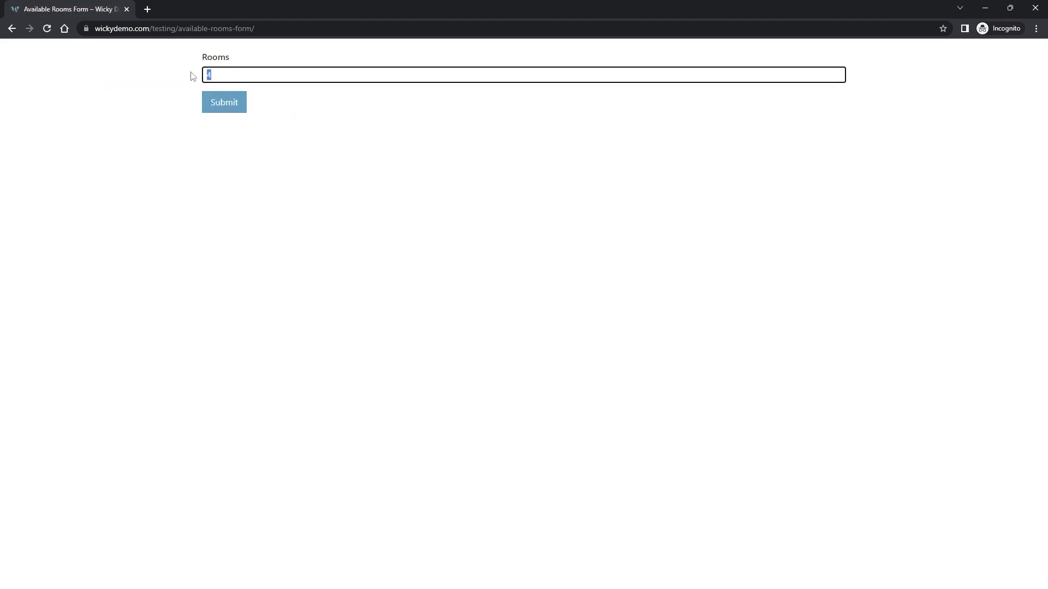
text(8)
click(223, 103)
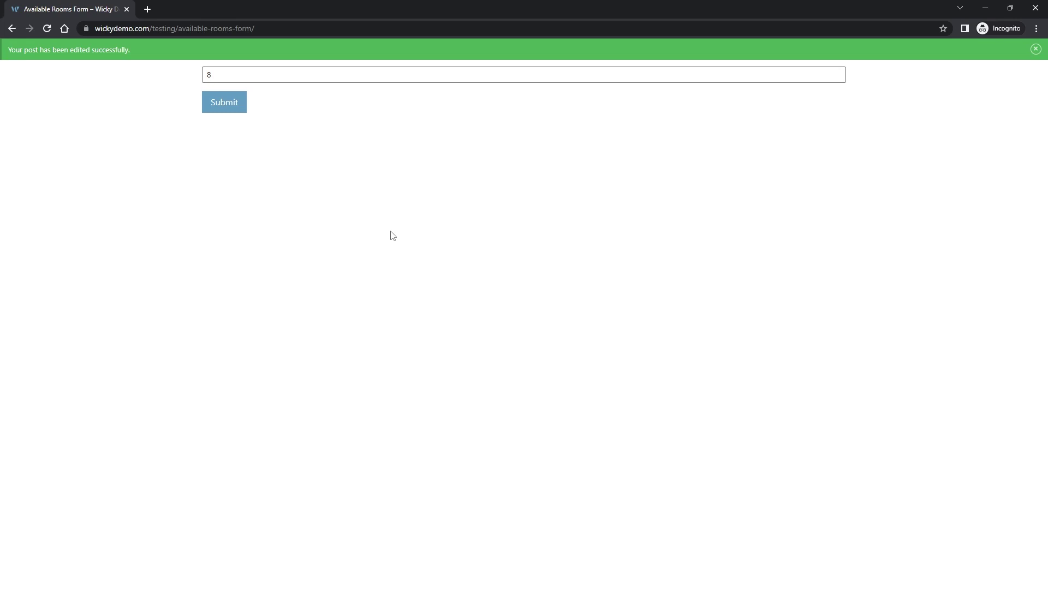
- Preview the form at iPhone 12 Pro size in the developer tools, dismiss the success notice and close the incognito window
key(ctrl+shift+i)
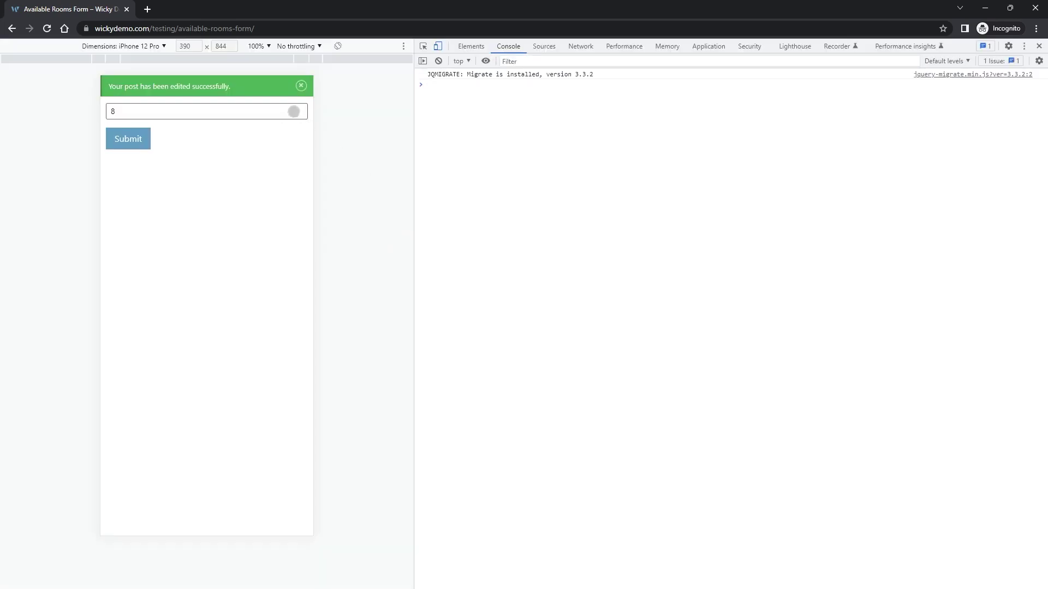
click(301, 85)
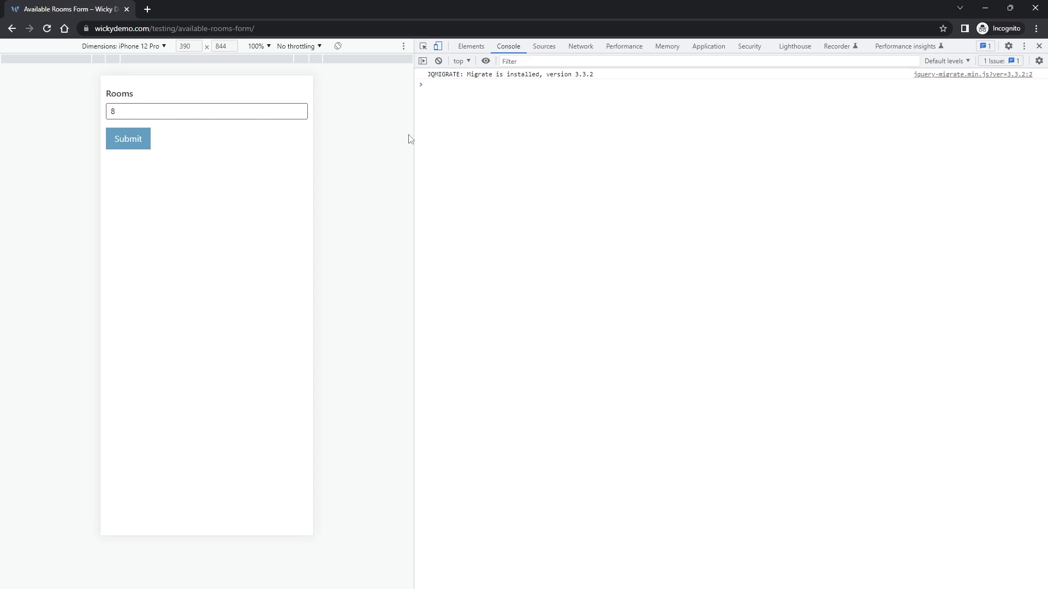
drag(416, 138, 352, 135)
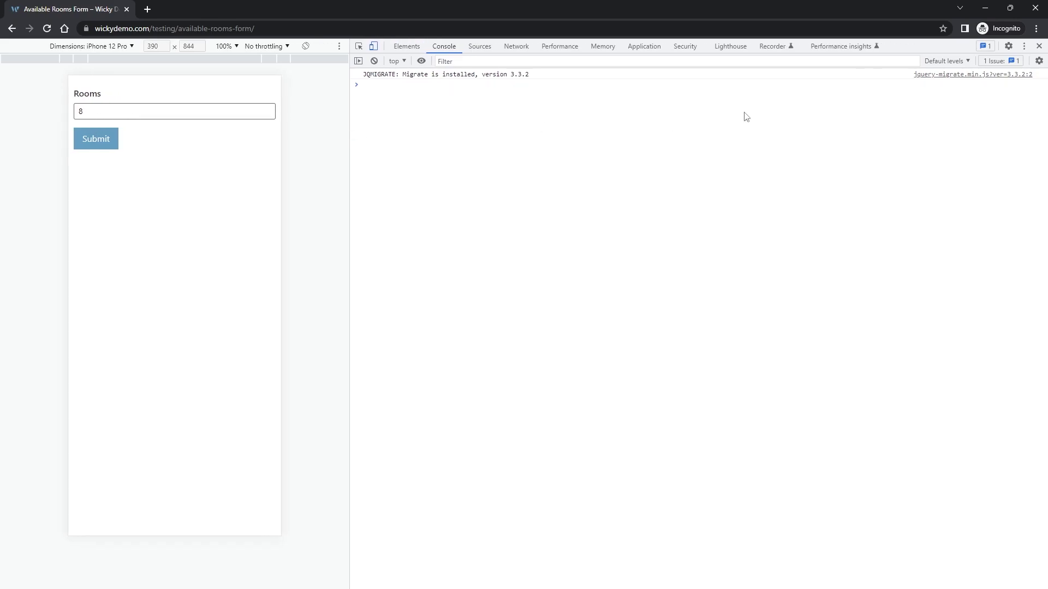
click(1037, 11)
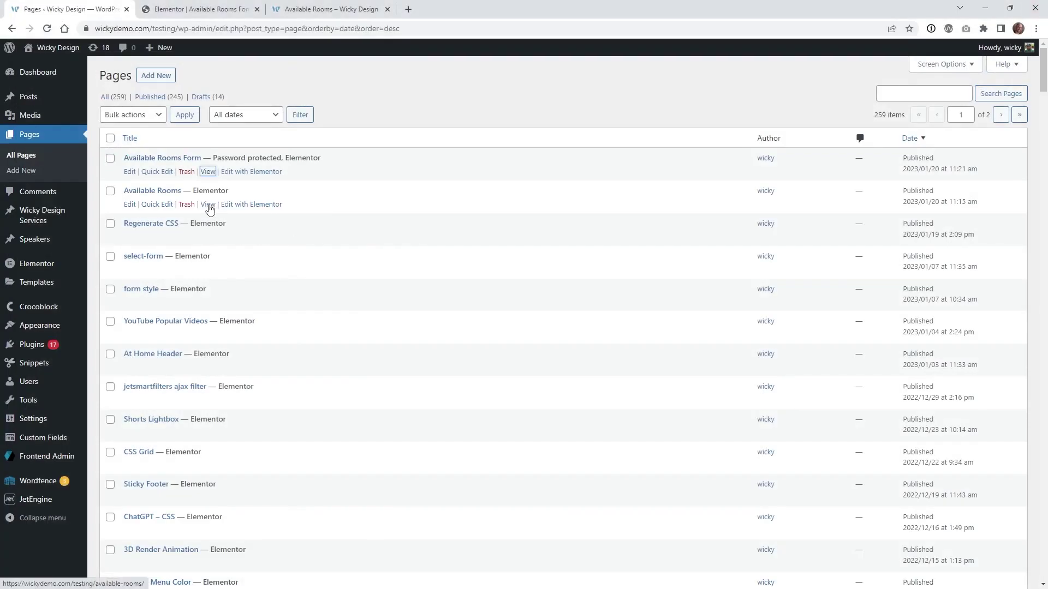
- View the Available Rooms page in an incognito window, examine the room count in its heading and return to the Elementor editor
right_click(208, 206)
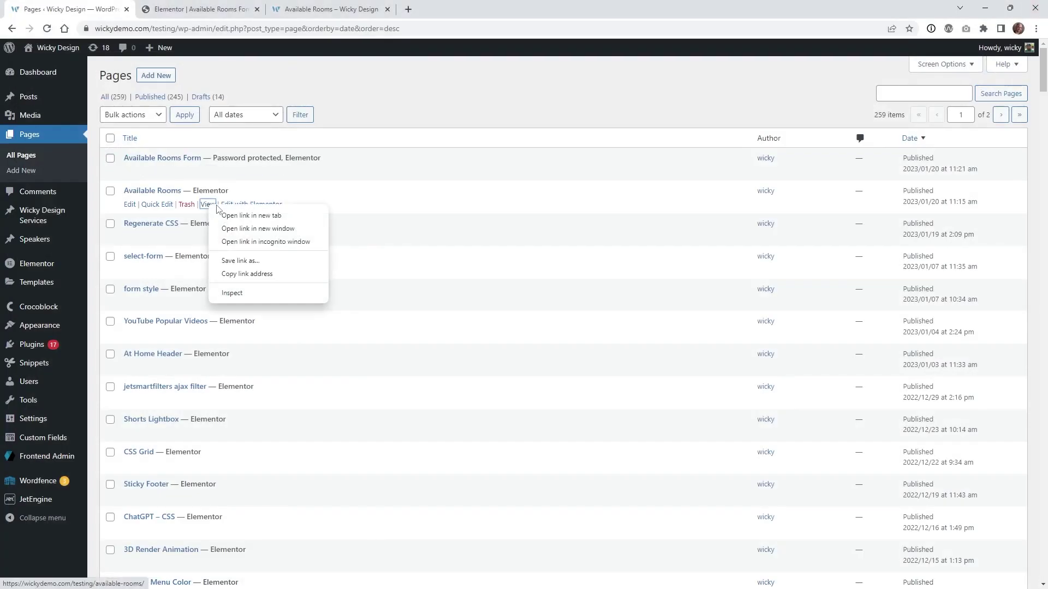
click(260, 242)
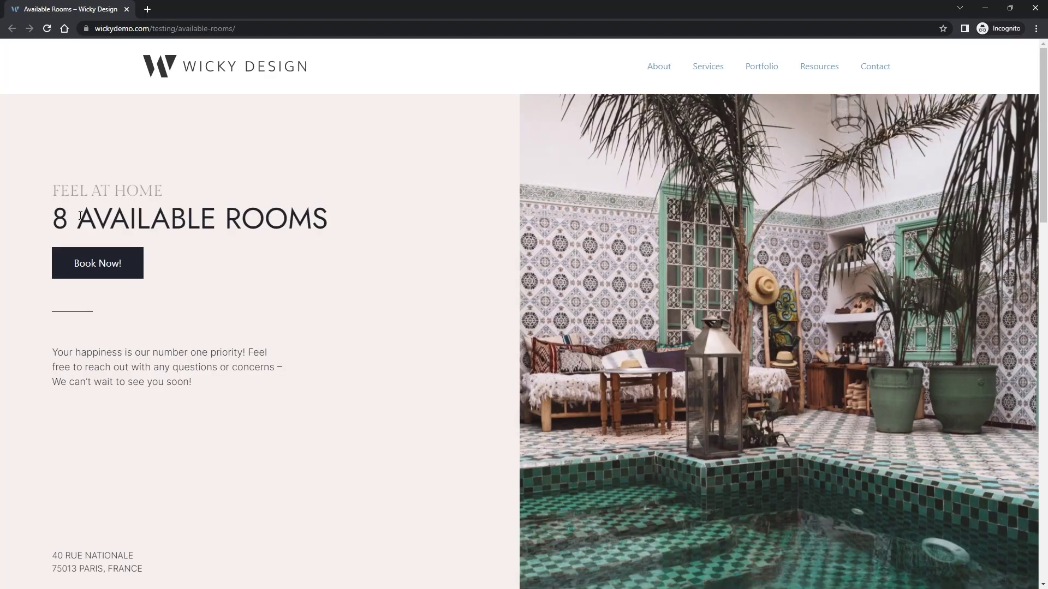
drag(81, 216, 52, 213)
click(141, 219)
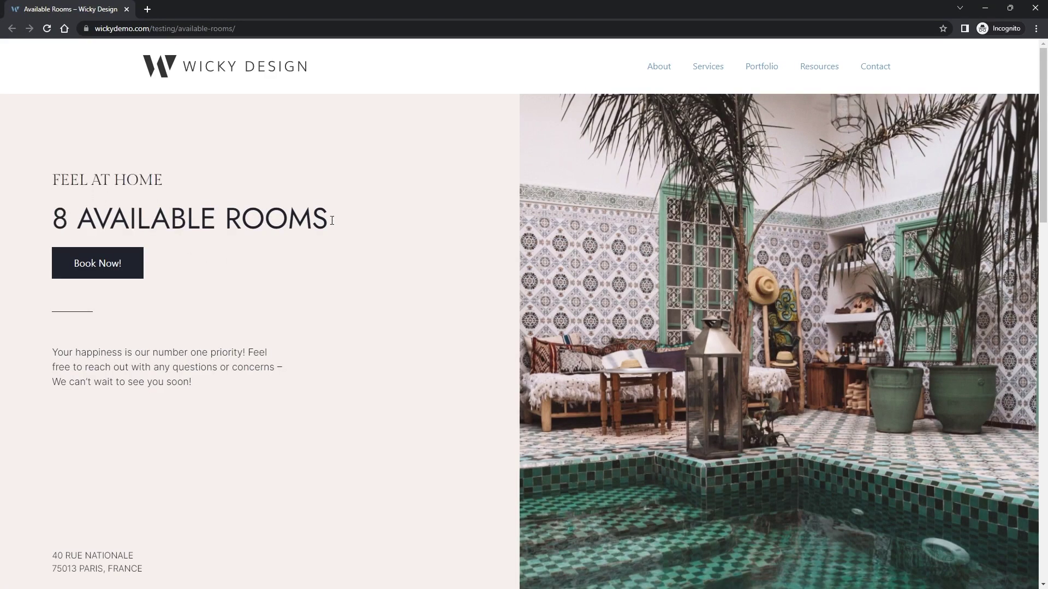
drag(341, 223, 59, 218)
click(110, 212)
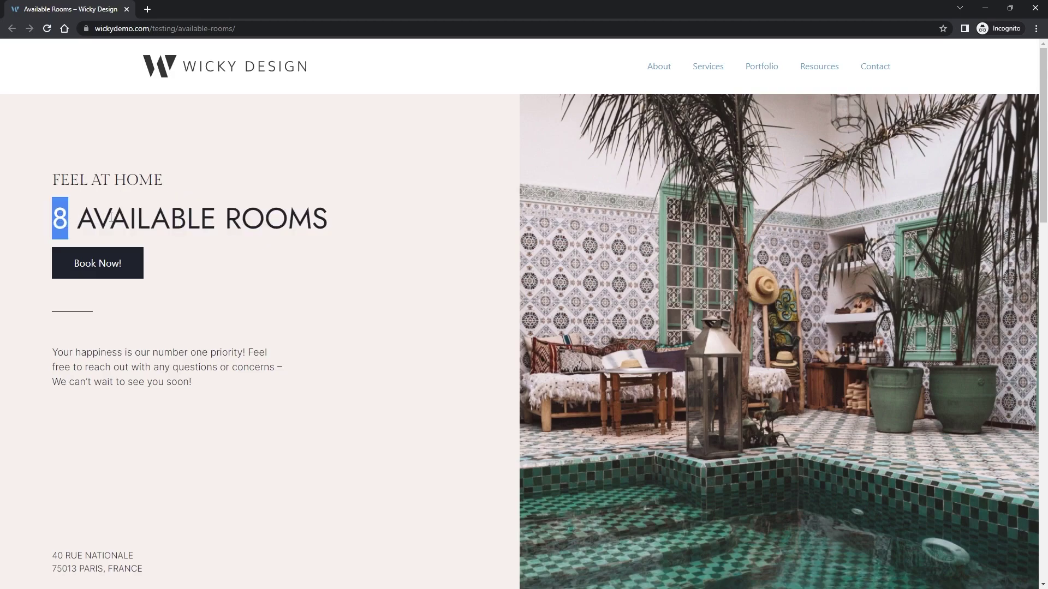
key(alt+Tab)
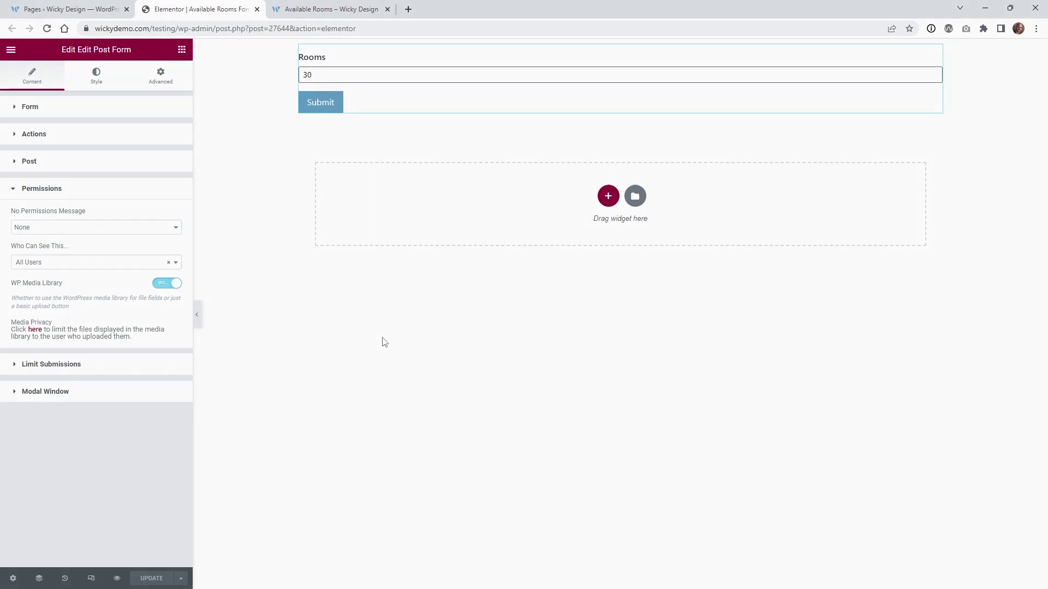